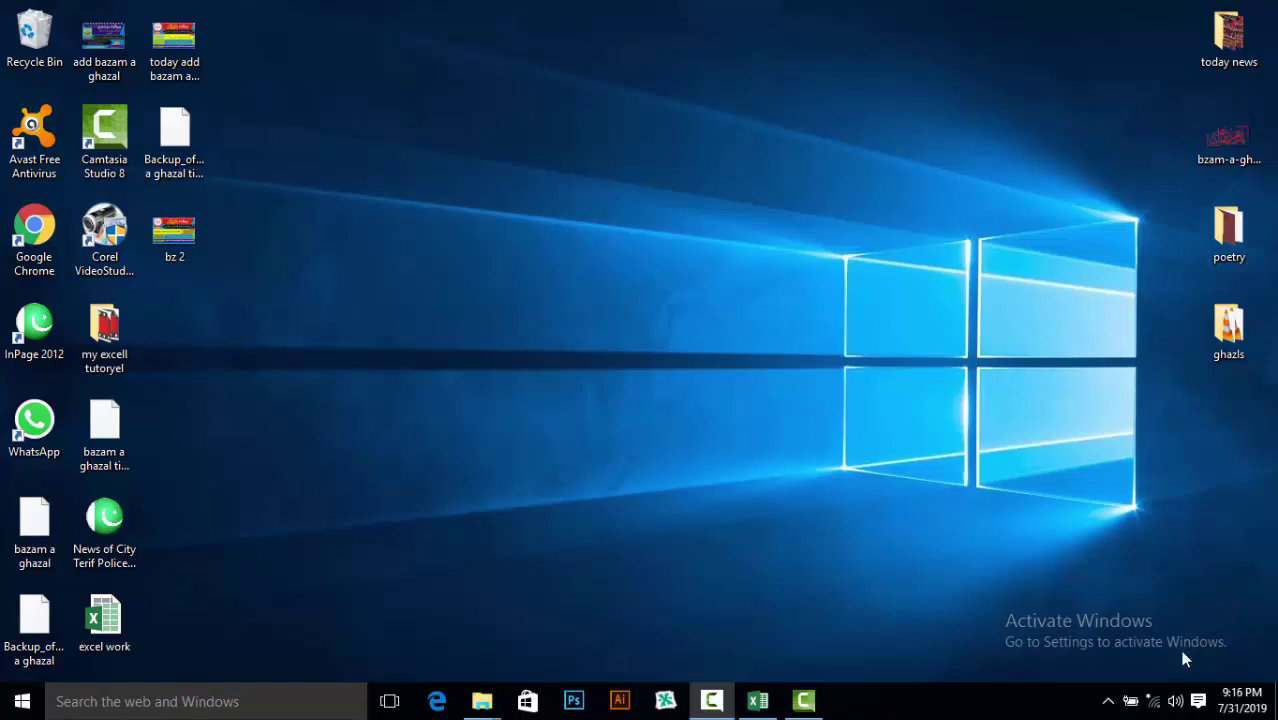
Step: Switch to the excel work workbook in Excel and view the Data Bars conditional formatting choices for the first obtain Total cell
click(757, 703)
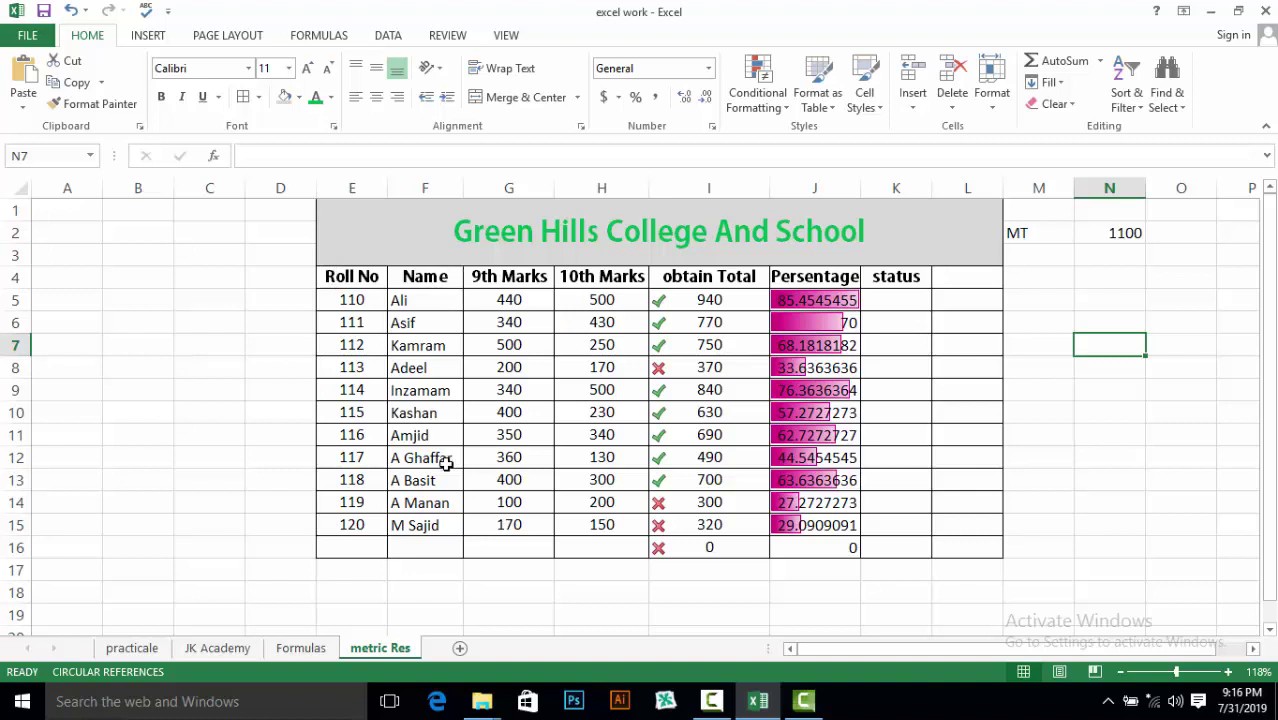
click(689, 302)
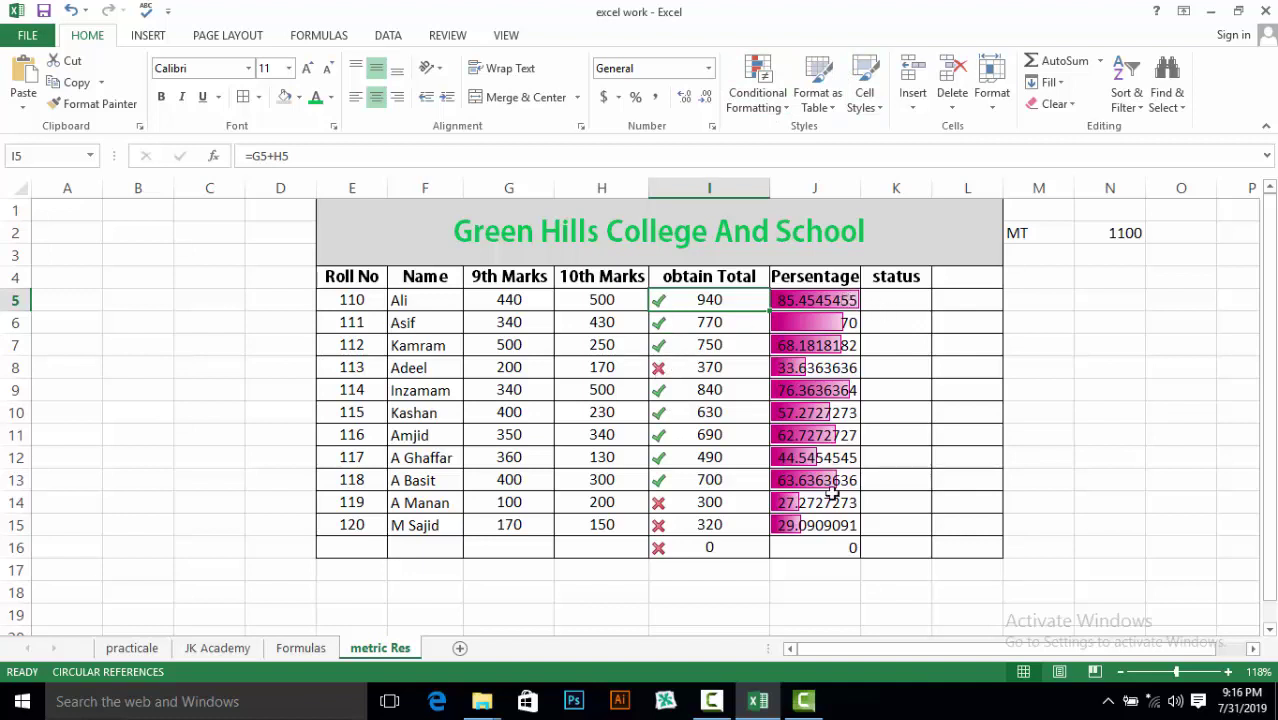
click(757, 90)
mouse_move(818, 223)
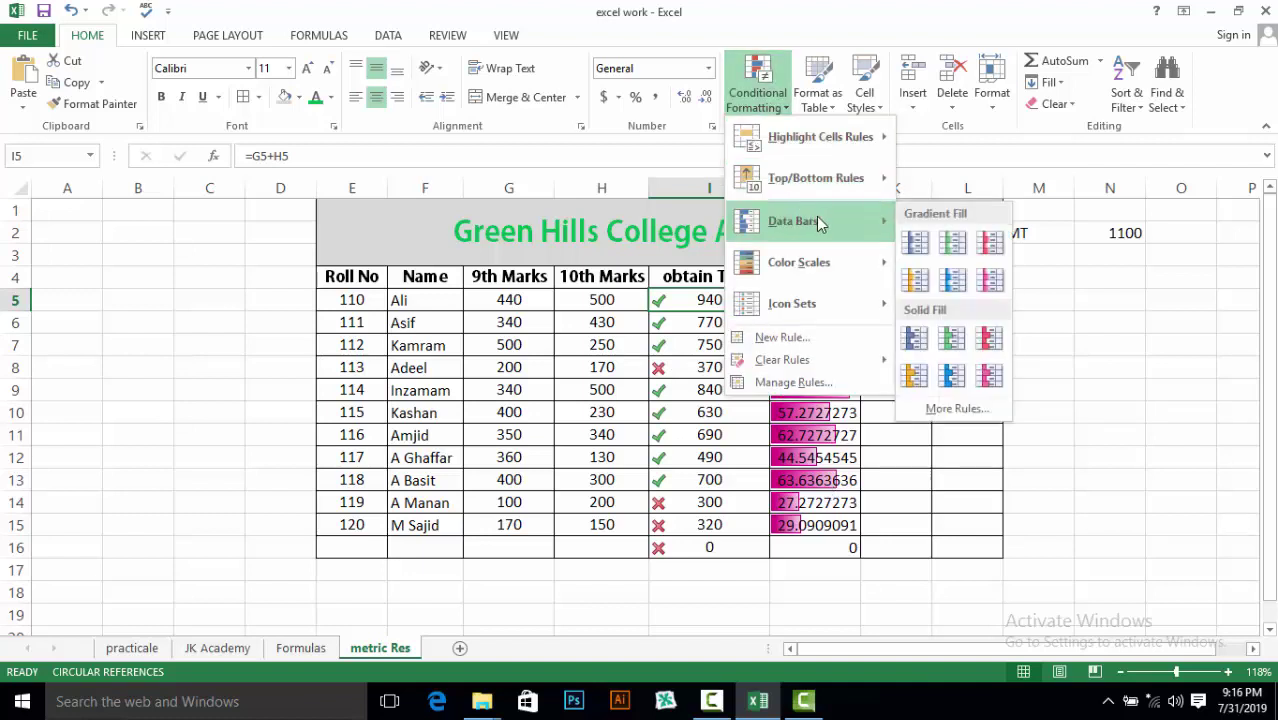
click(1053, 288)
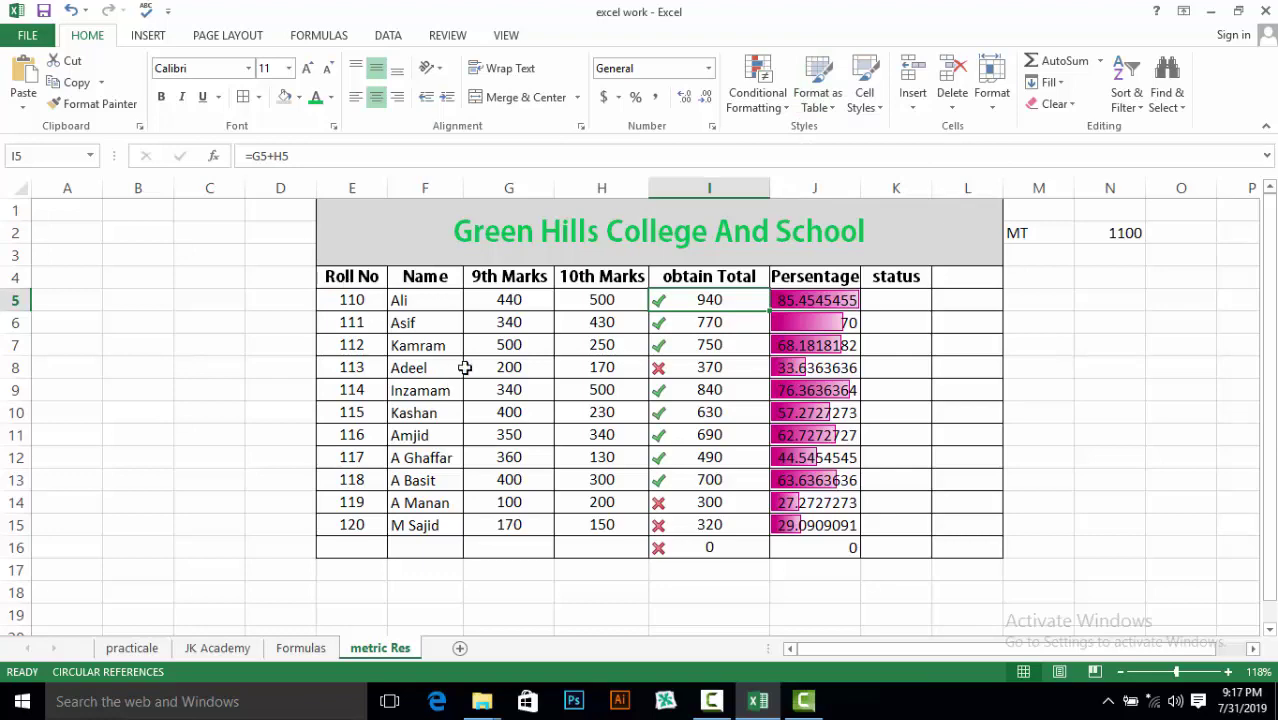
Step: Format the marks range E4:K16 as a table with headers, using the green Light style with a solid header row
click(829, 108)
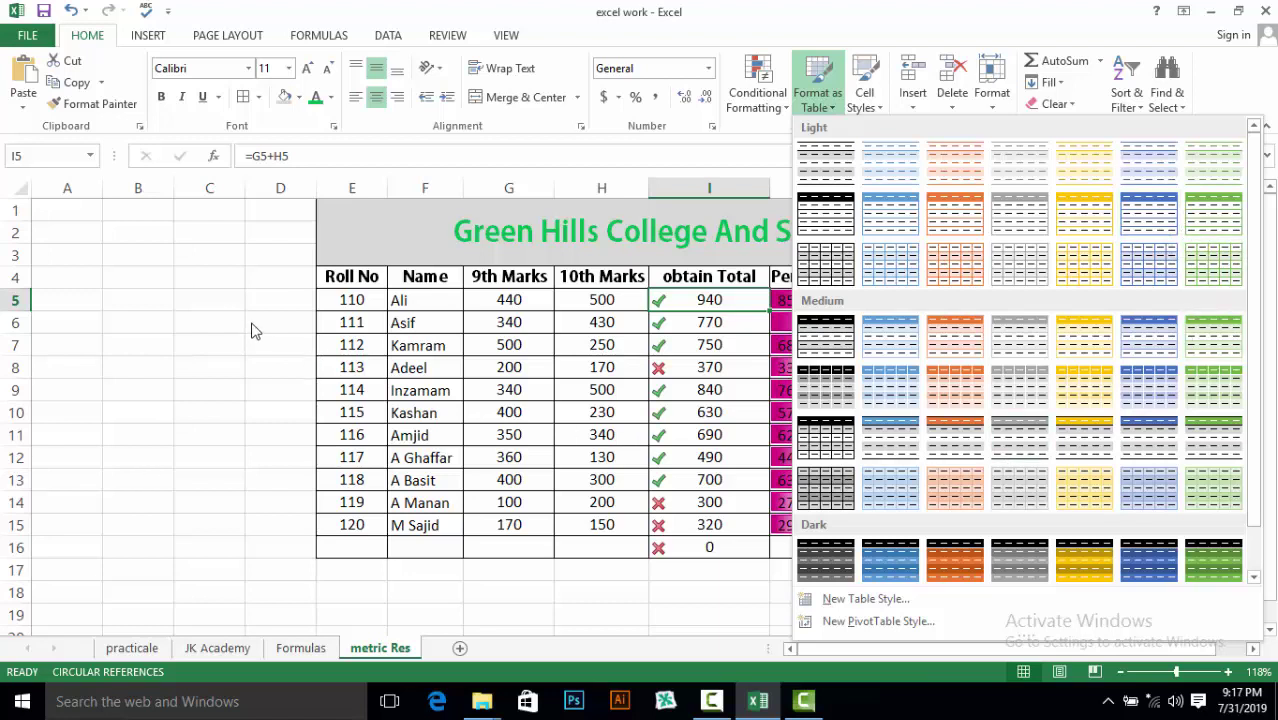
click(331, 276)
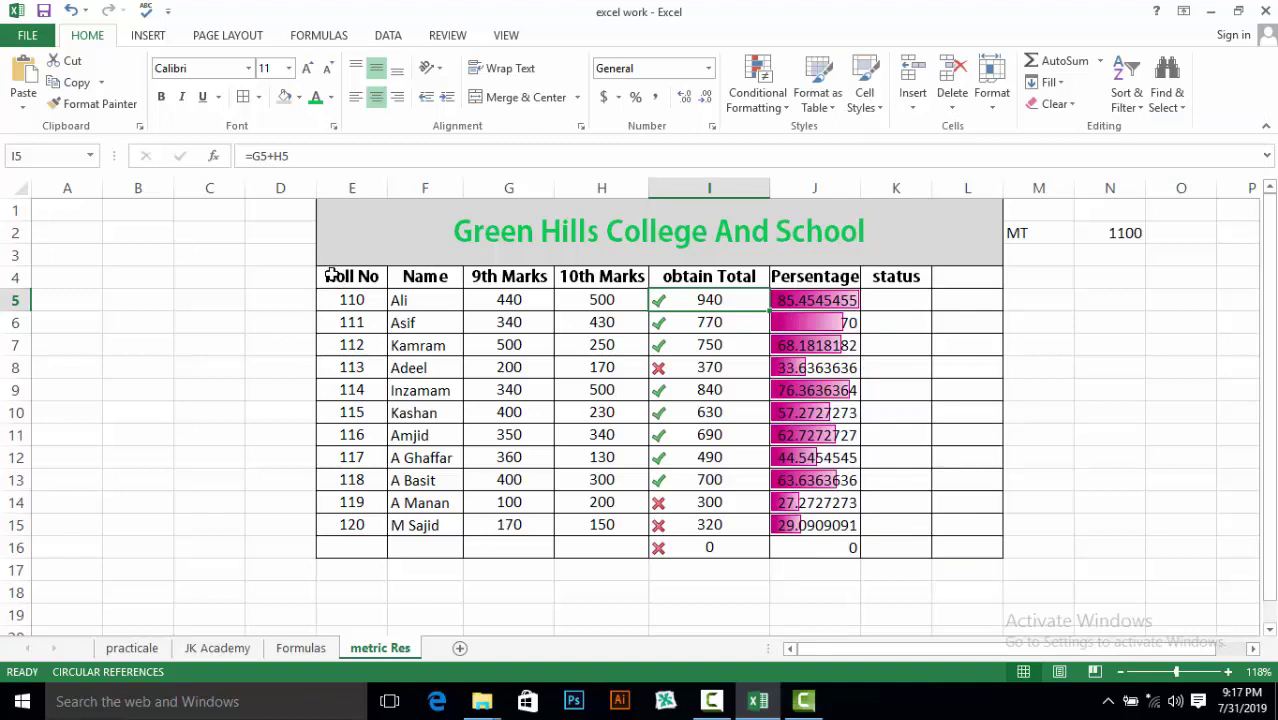
drag(331, 276, 903, 539)
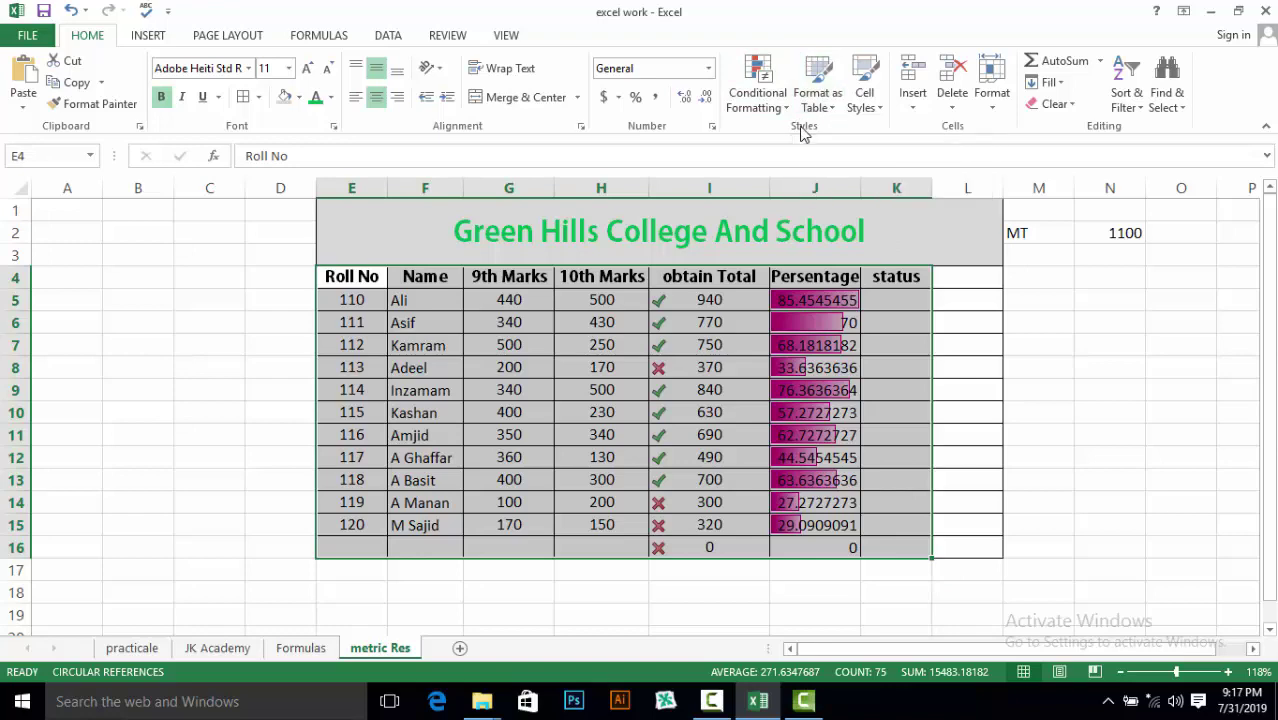
click(834, 110)
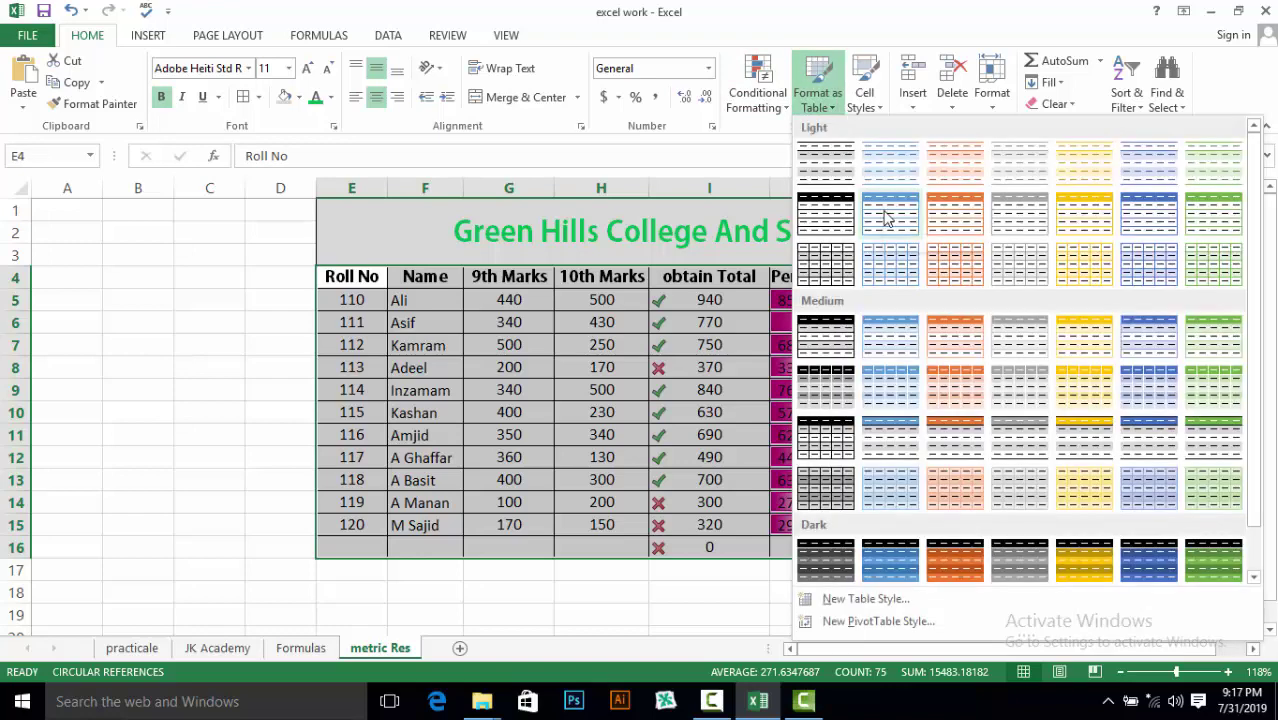
click(1210, 211)
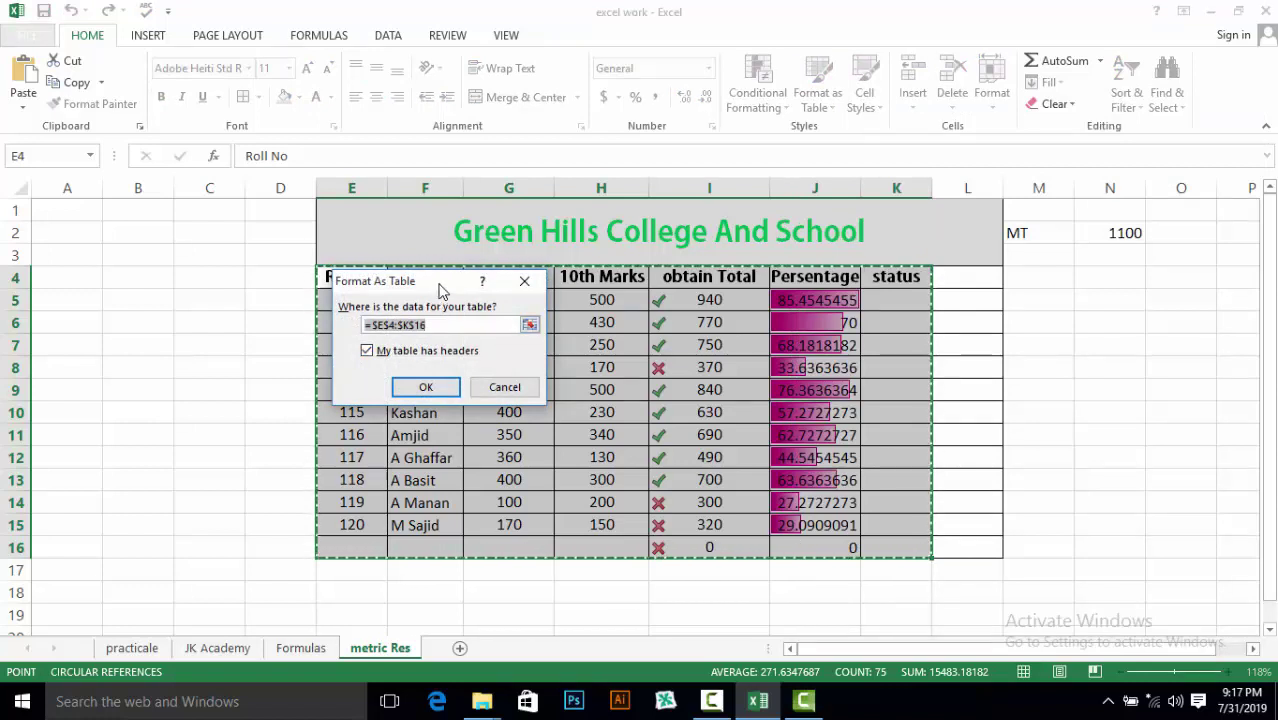
drag(443, 289, 1117, 250)
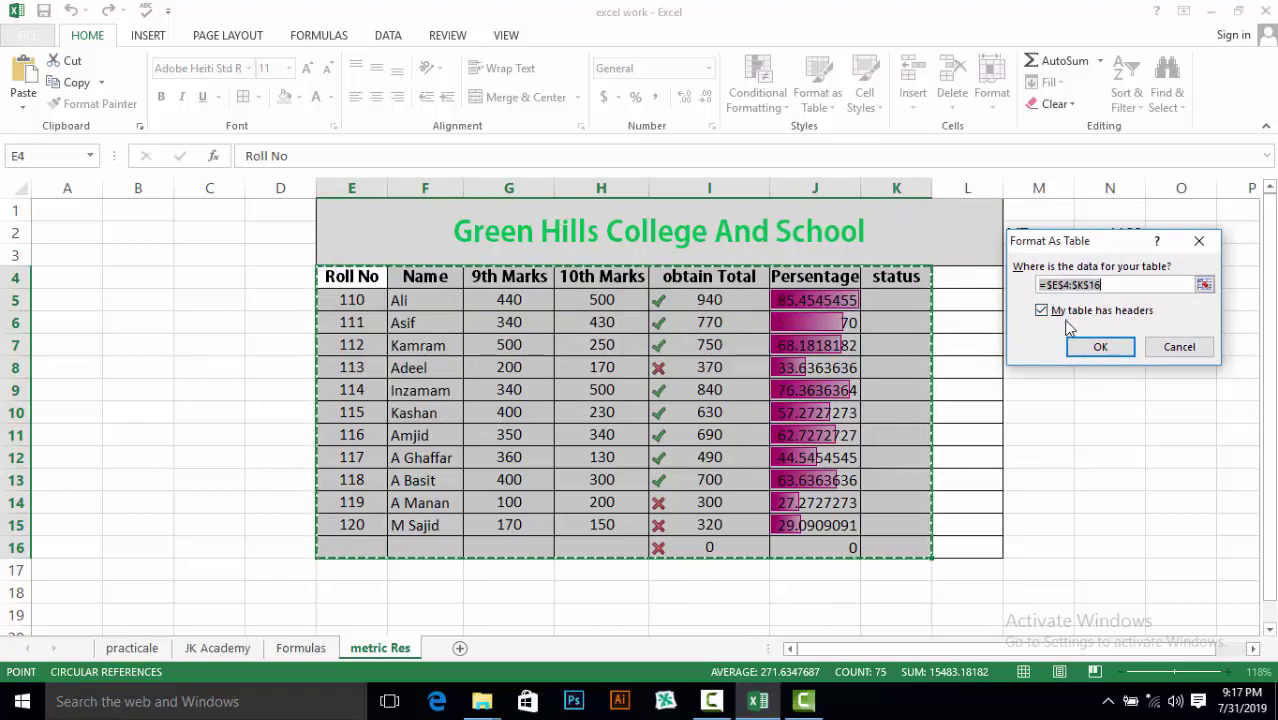
click(1101, 352)
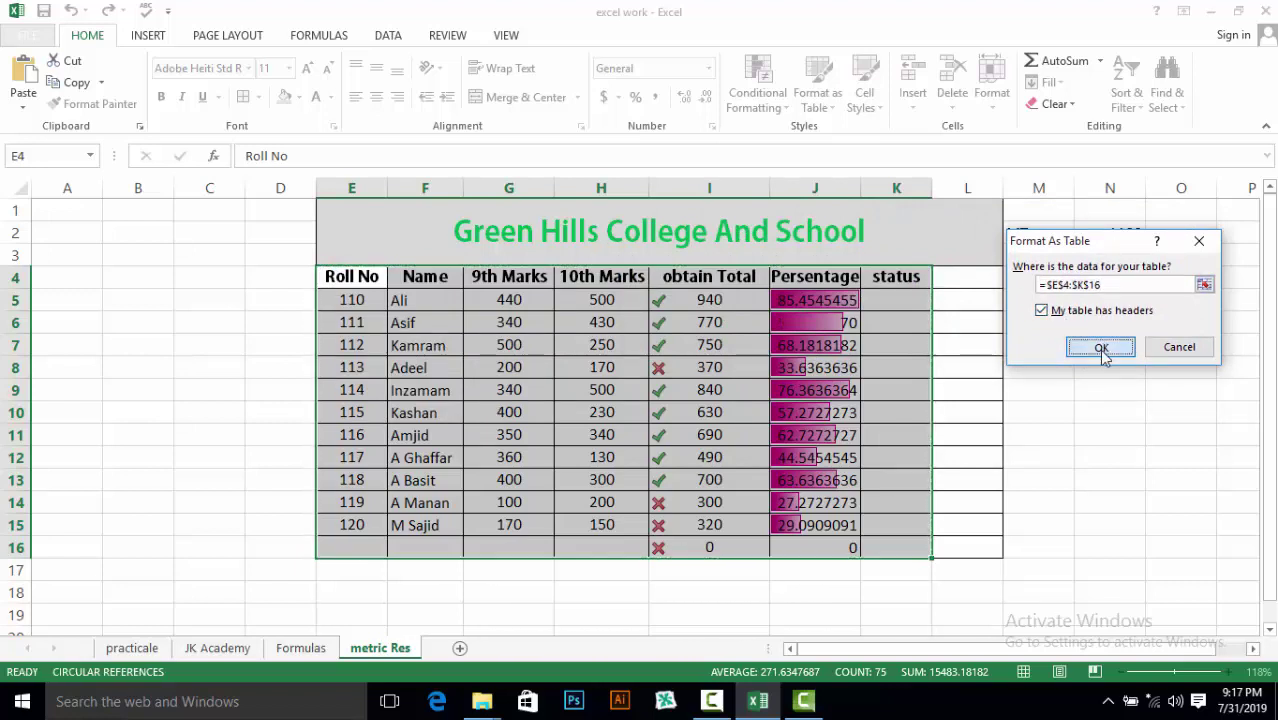
click(258, 375)
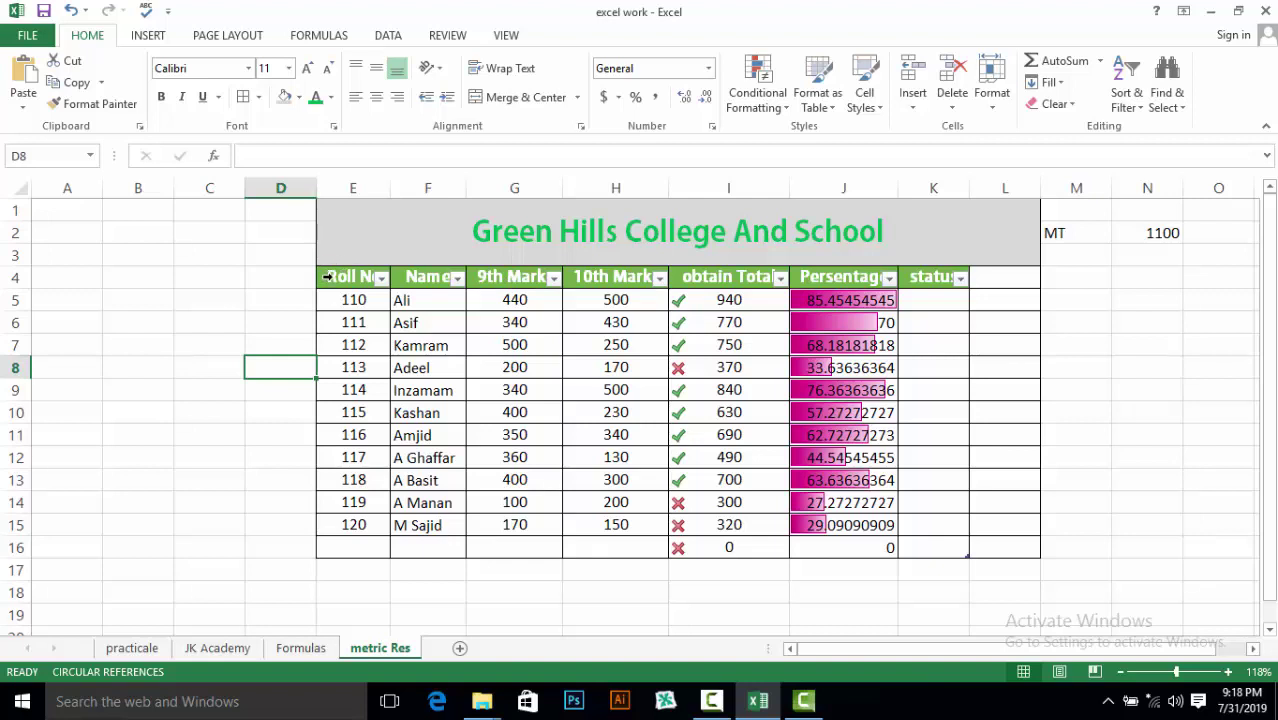
Step: Change the style of the whole marks table E4:K16 to the dark gray Dark style with a black header
drag(337, 277, 913, 542)
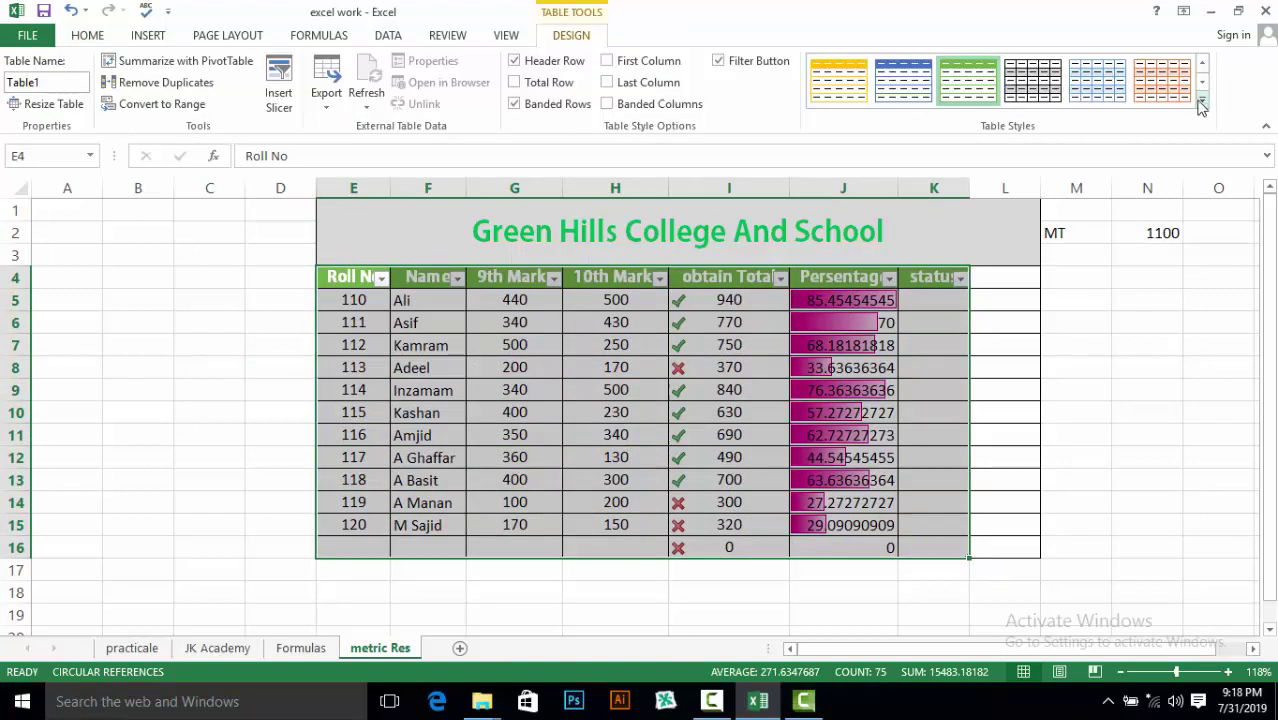
click(84, 36)
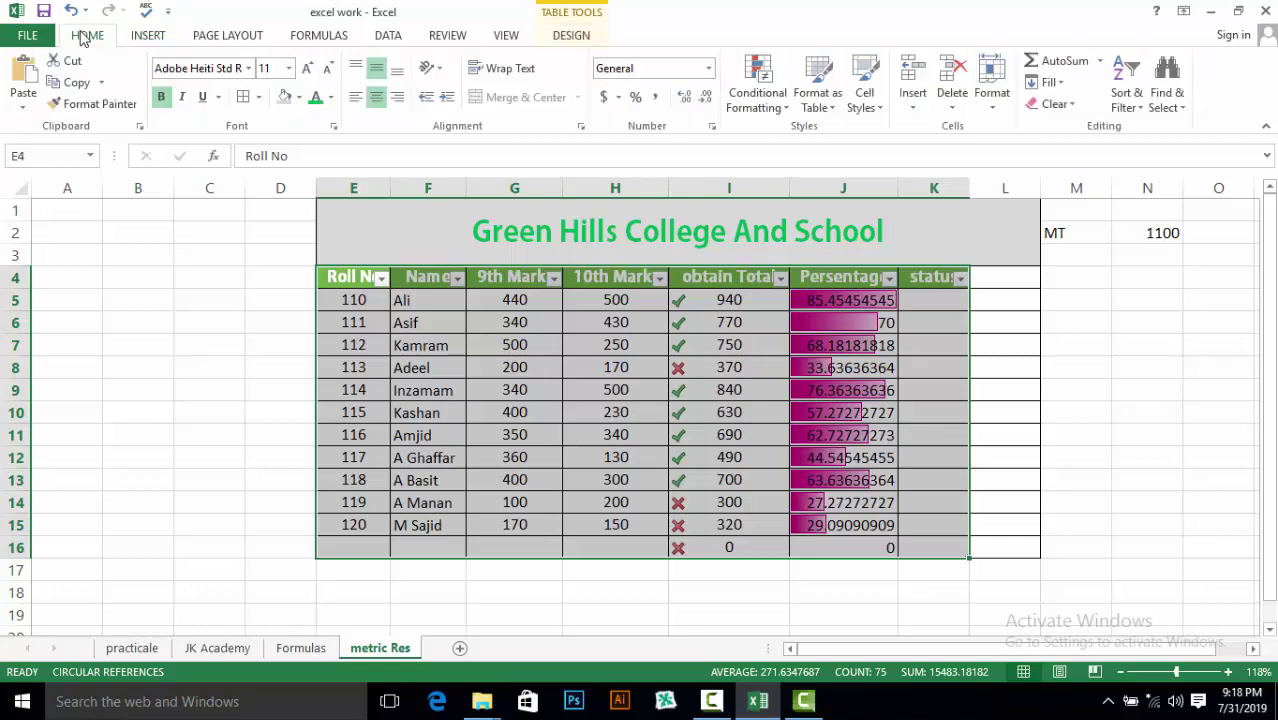
click(820, 106)
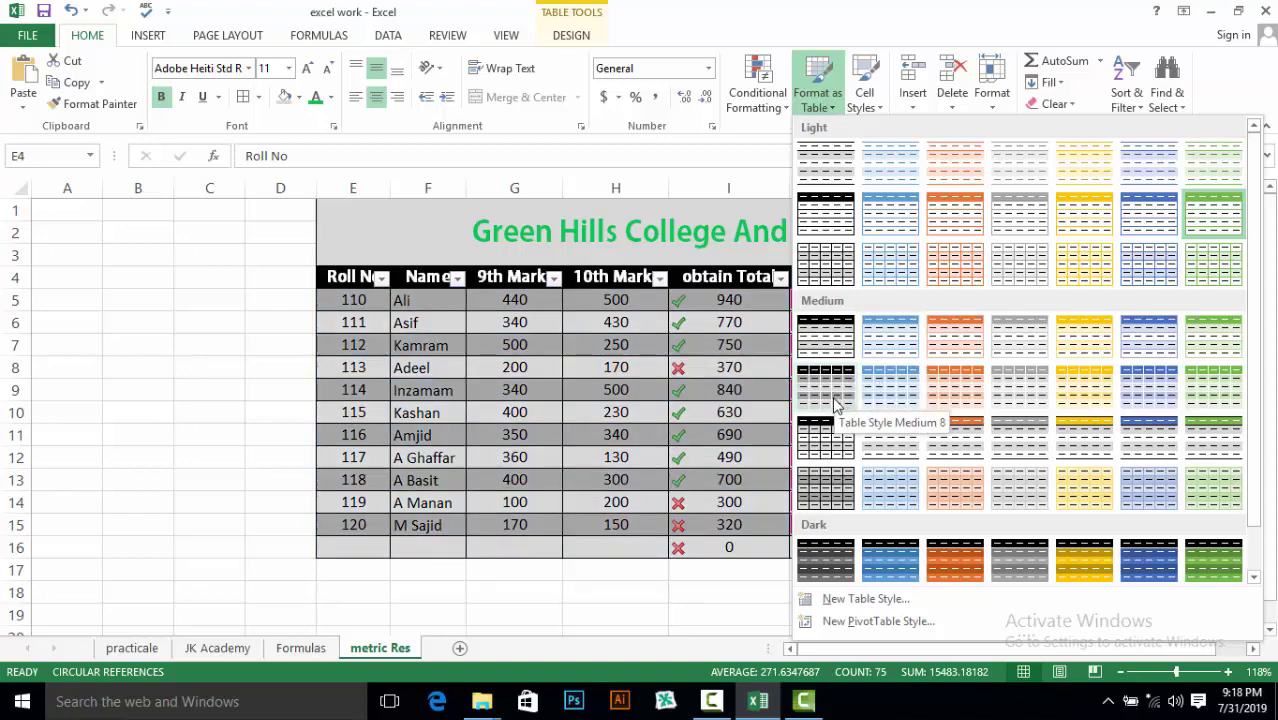
click(815, 555)
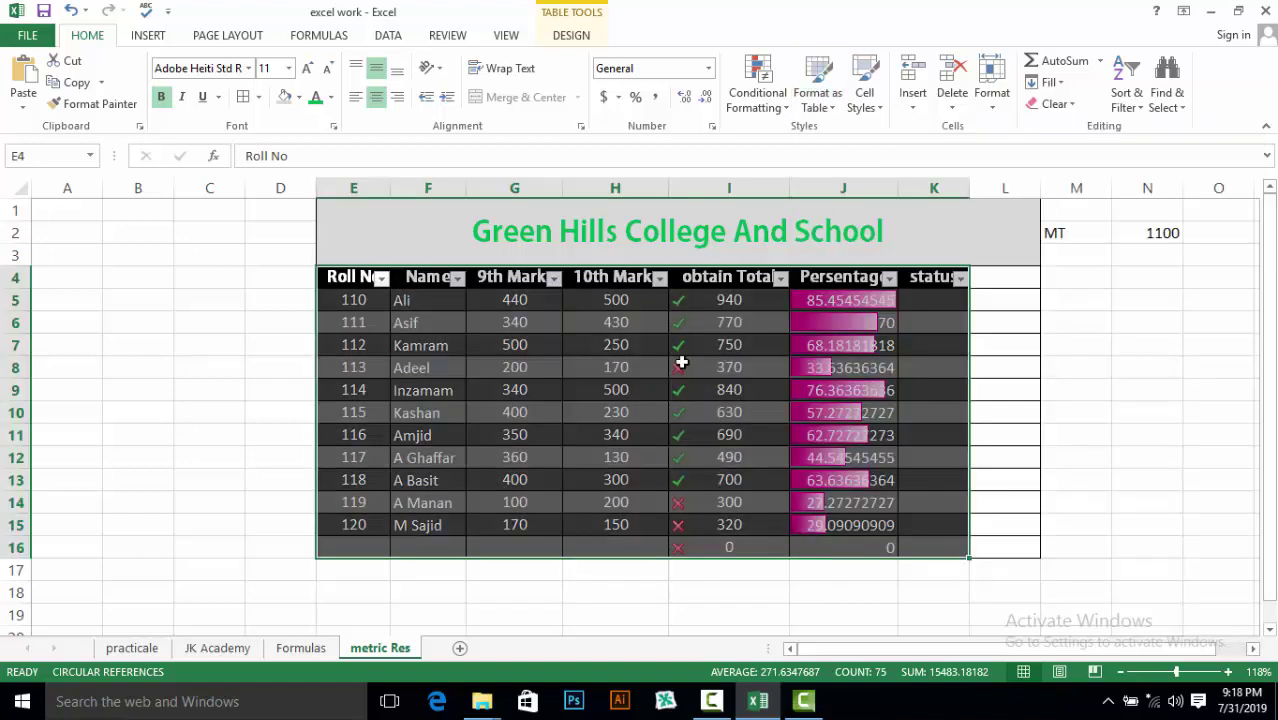
click(1007, 279)
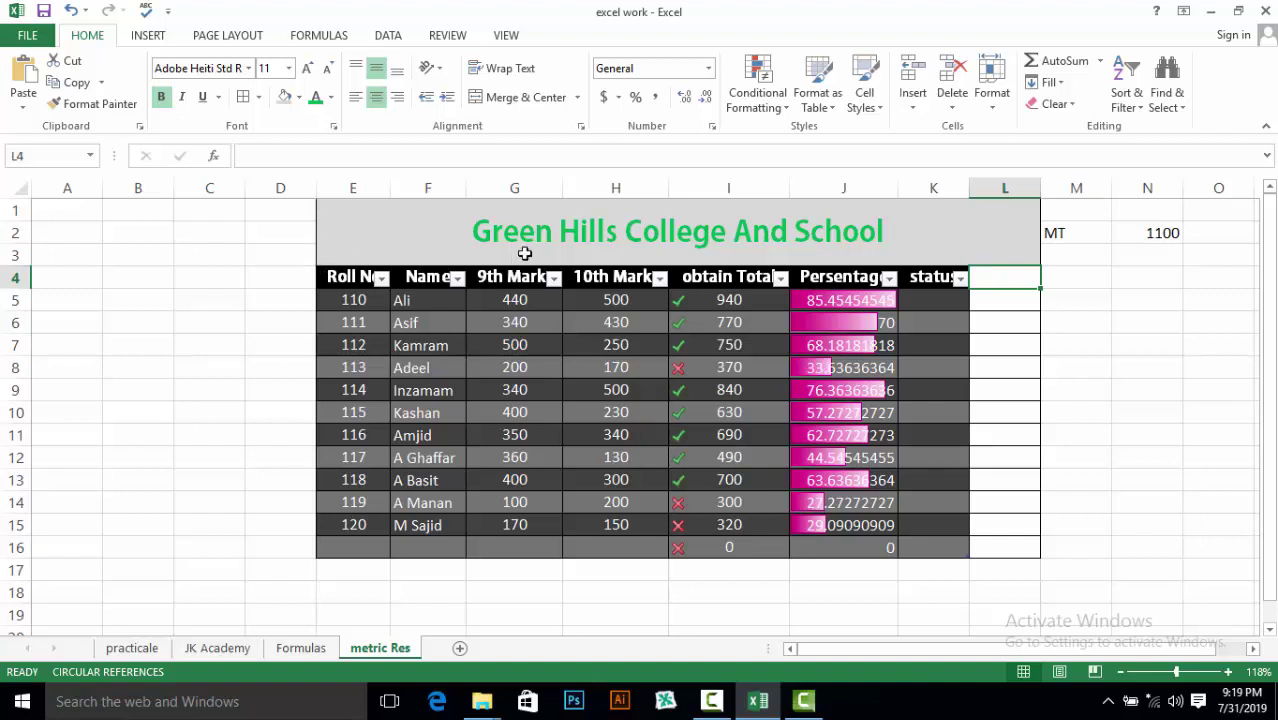
Step: Hide the marks table's header row through its table style options, and show it again
click(335, 277)
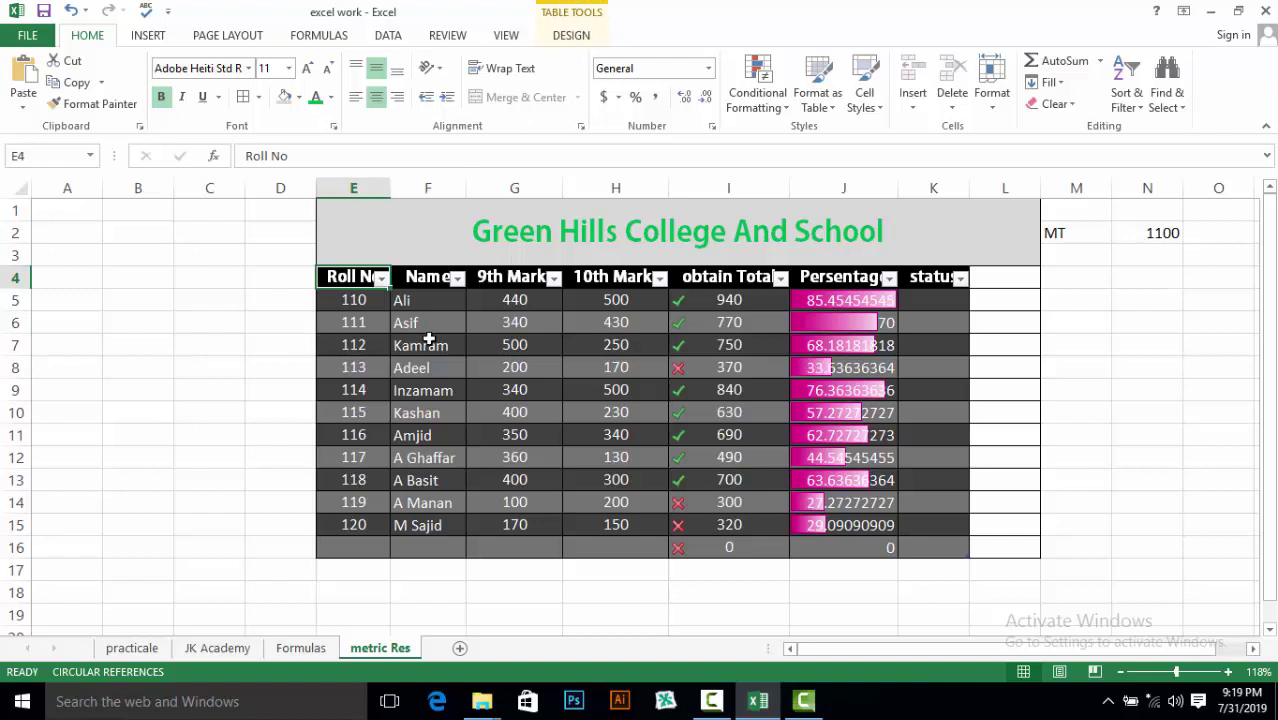
click(564, 40)
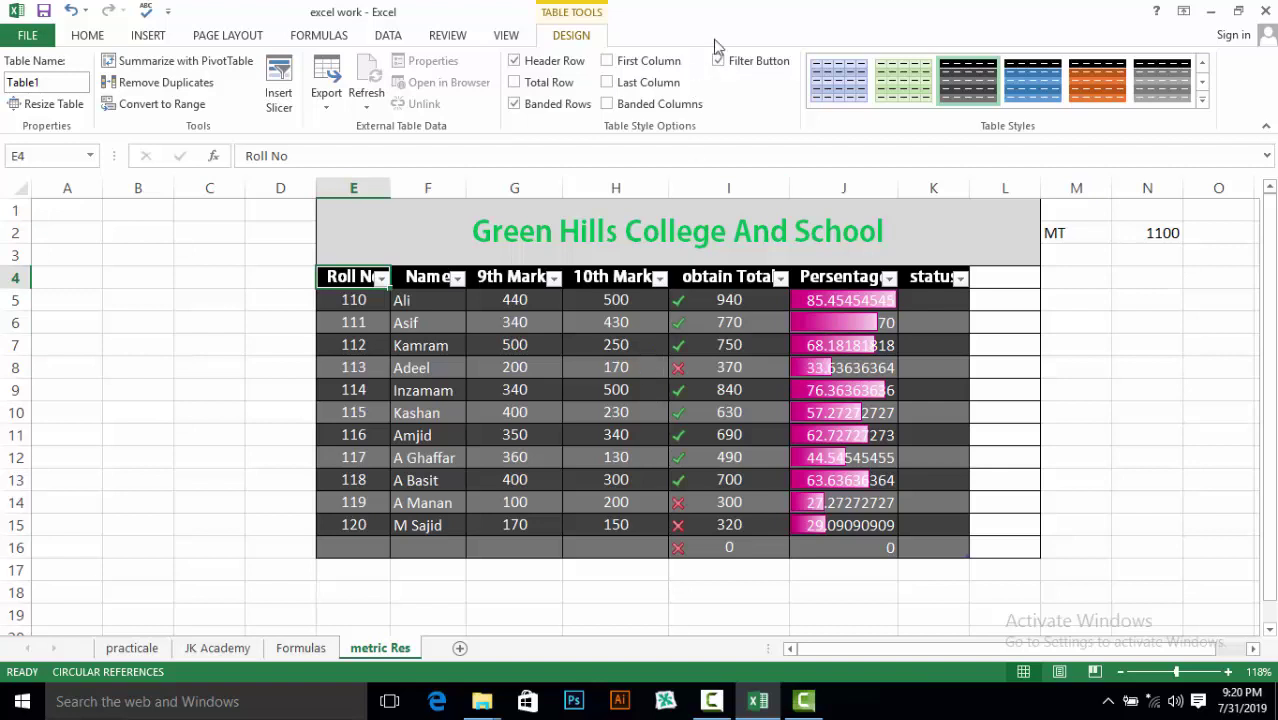
click(514, 62)
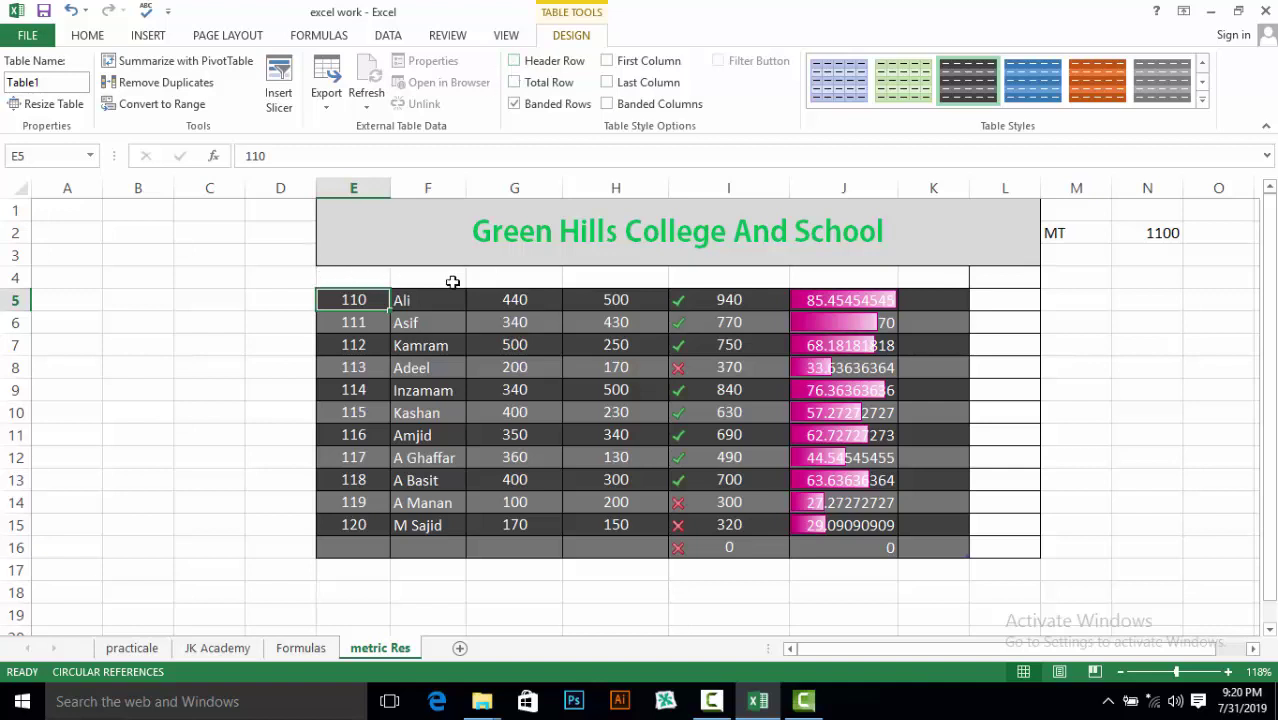
click(515, 61)
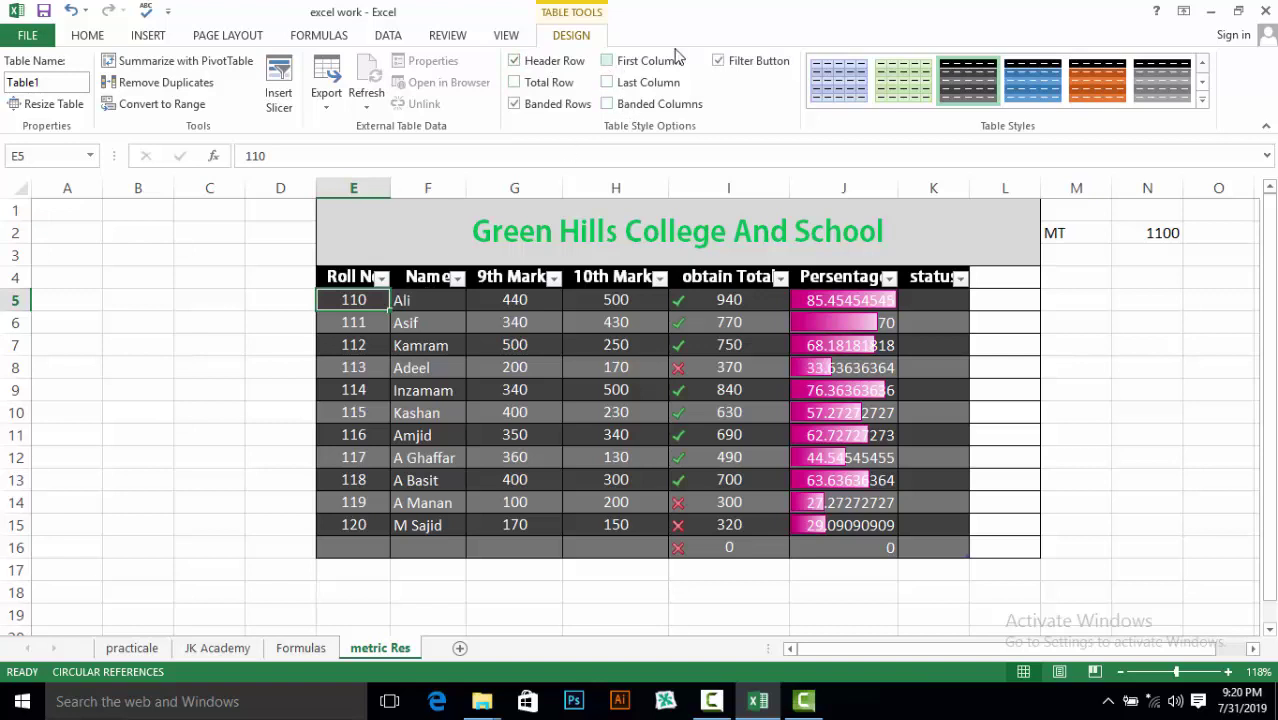
Step: Turn the table's filter buttons off and back on twice, and view the sort and filter options for Roll No
click(718, 61)
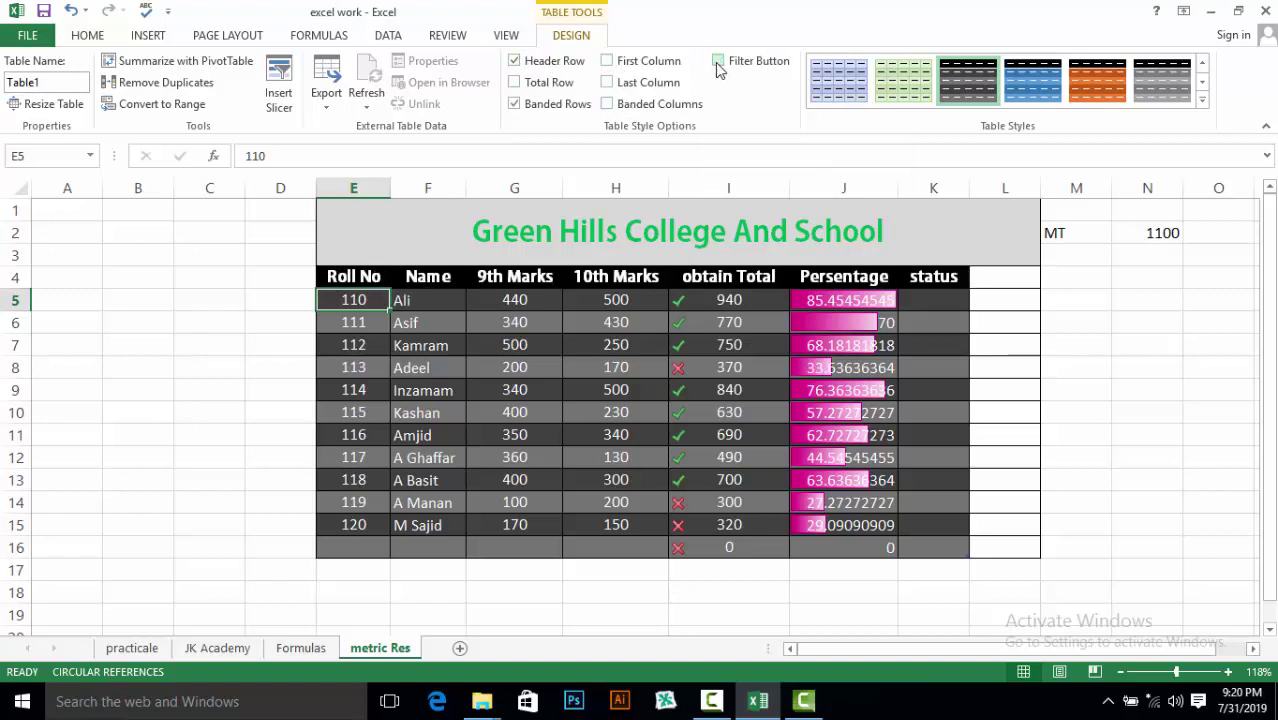
click(718, 61)
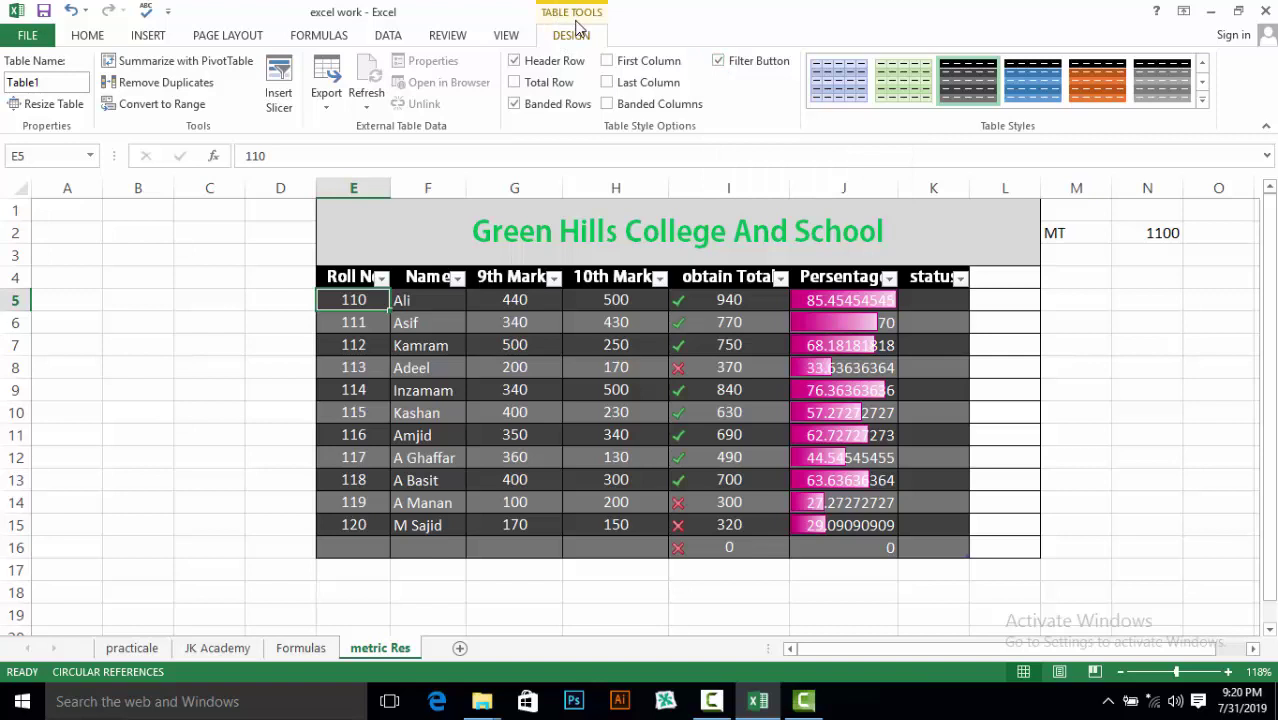
click(716, 62)
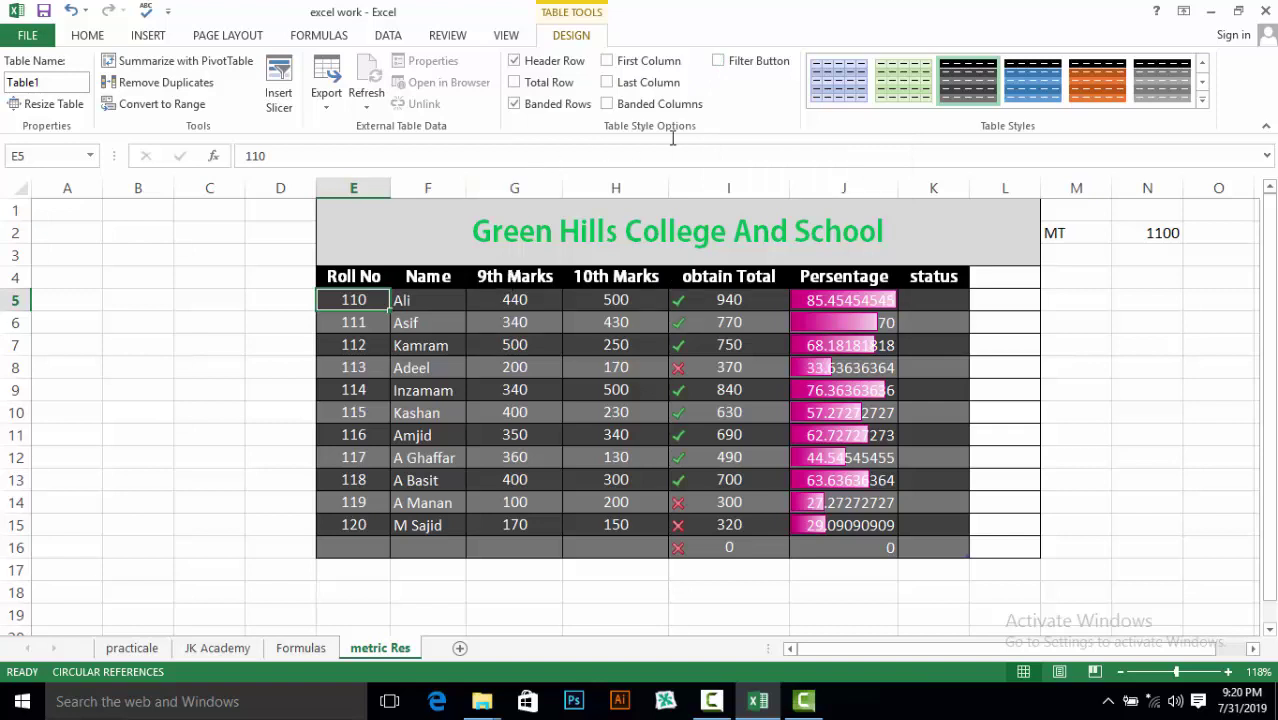
click(717, 62)
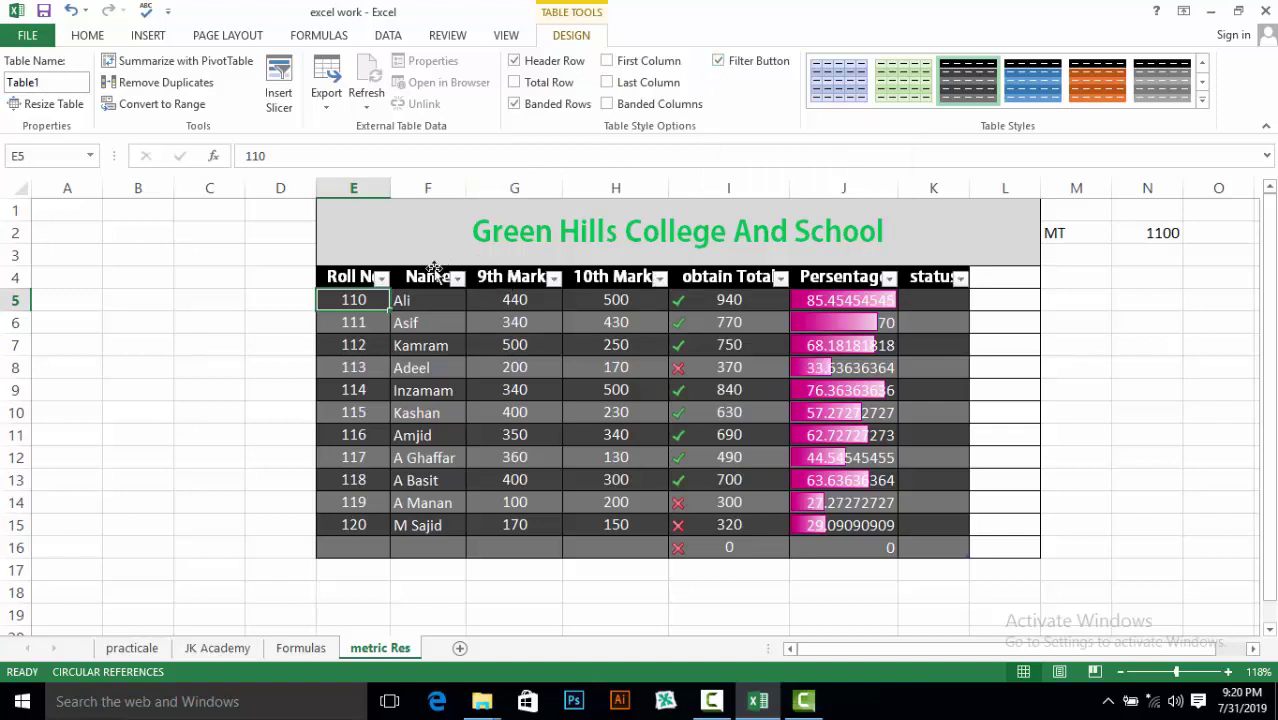
click(382, 279)
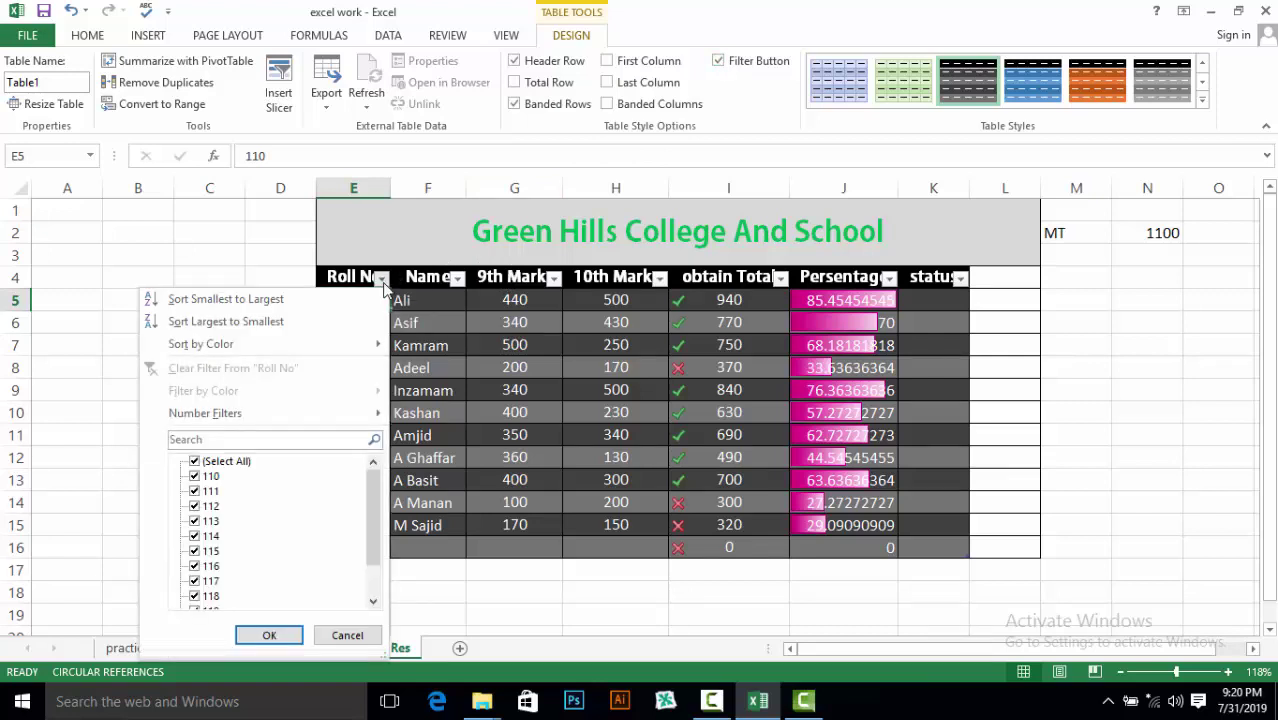
click(382, 280)
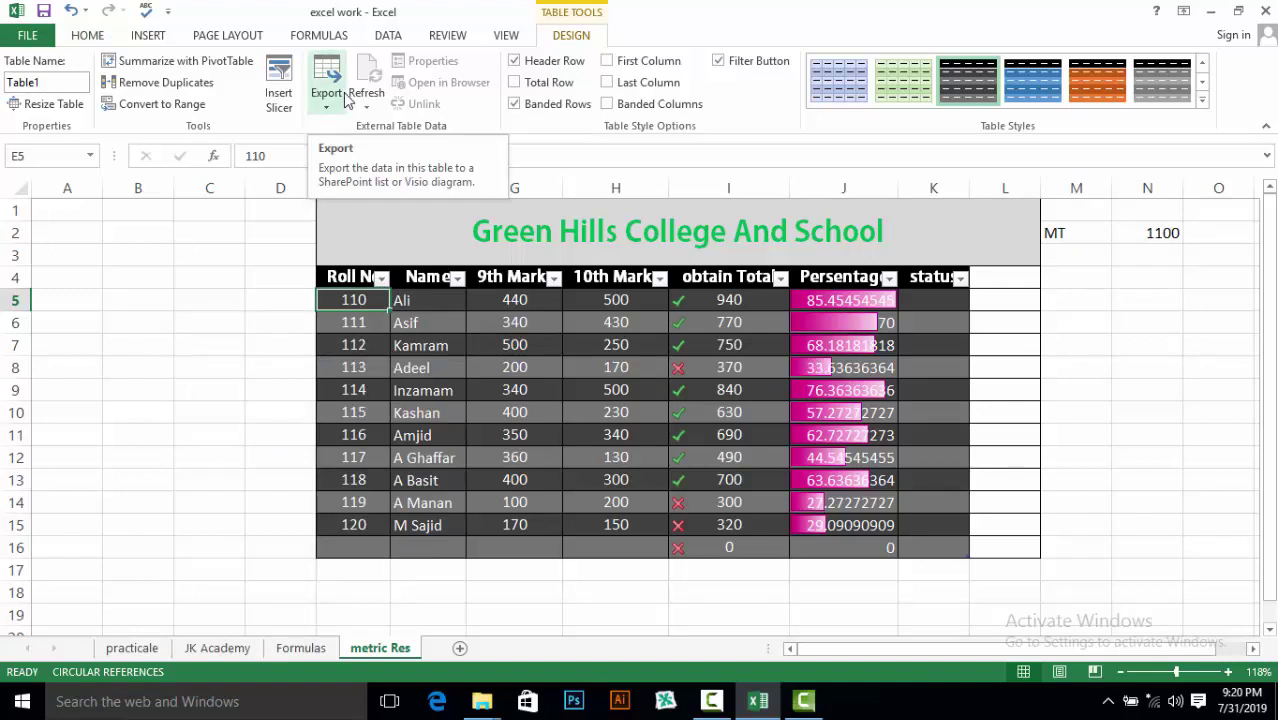
Step: Try the First Column and Banded Columns style options on the marks table, turning each on and off again
click(607, 61)
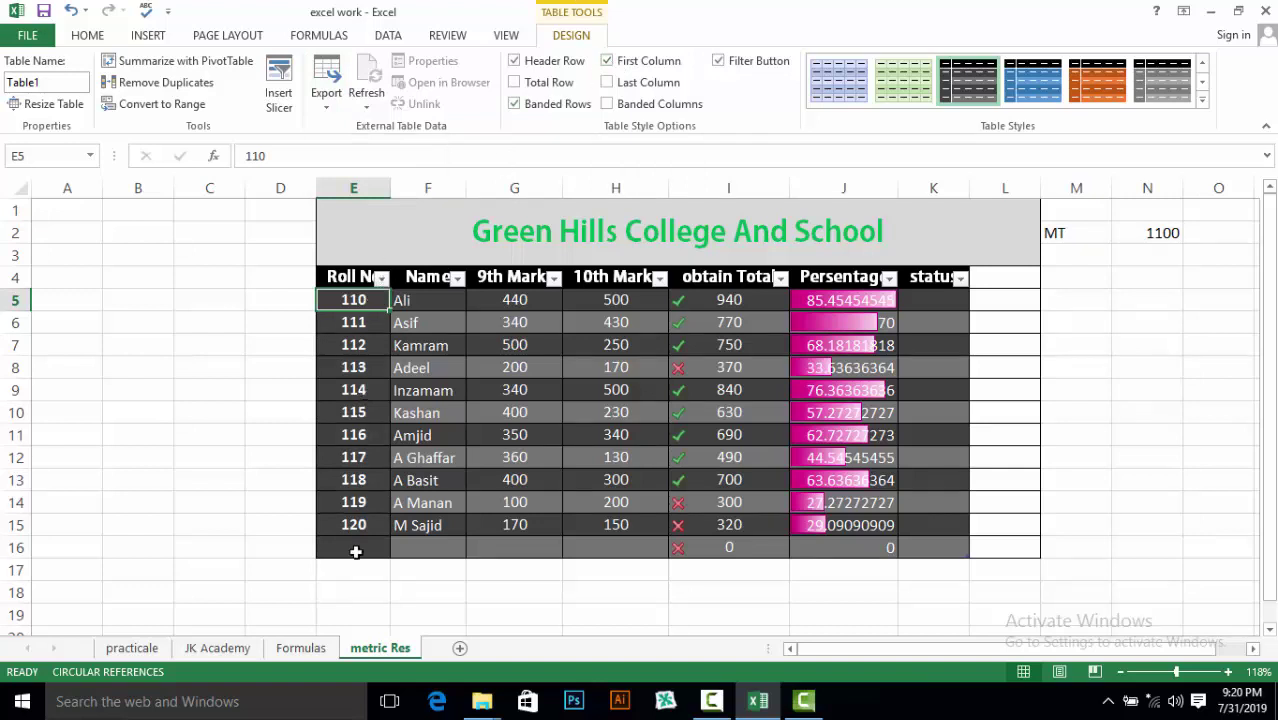
click(610, 63)
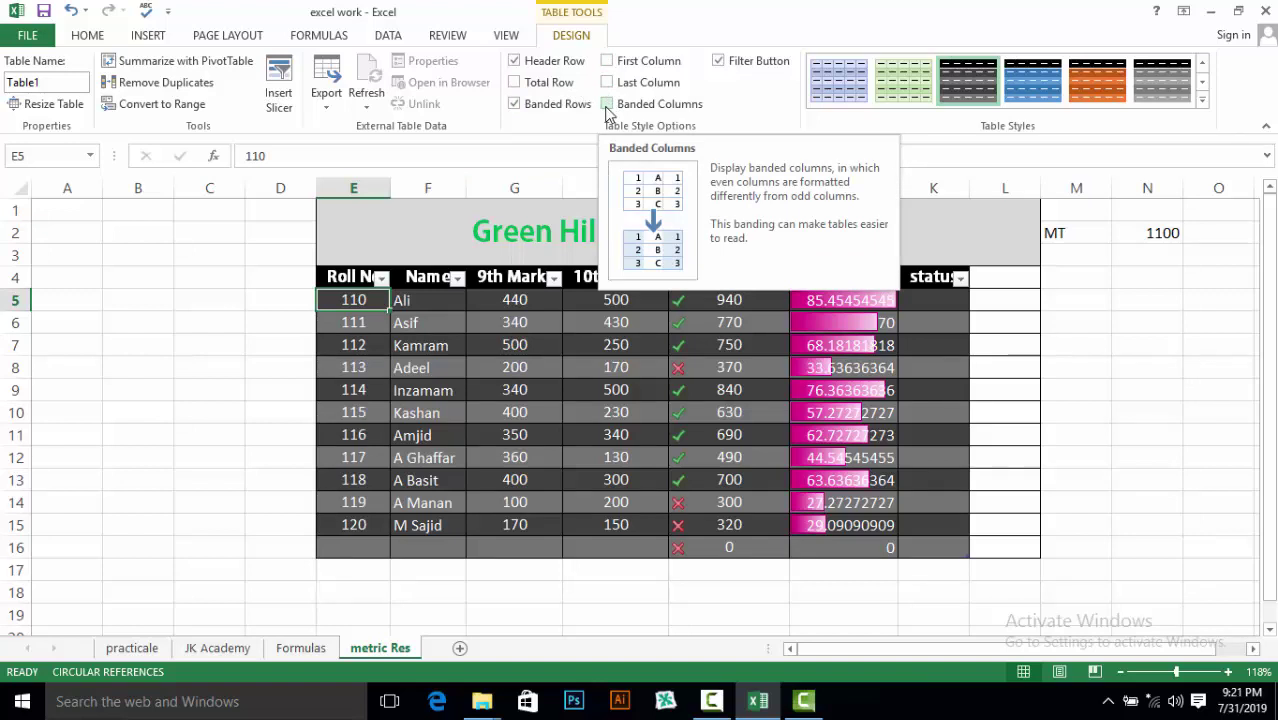
click(606, 106)
click(606, 106)
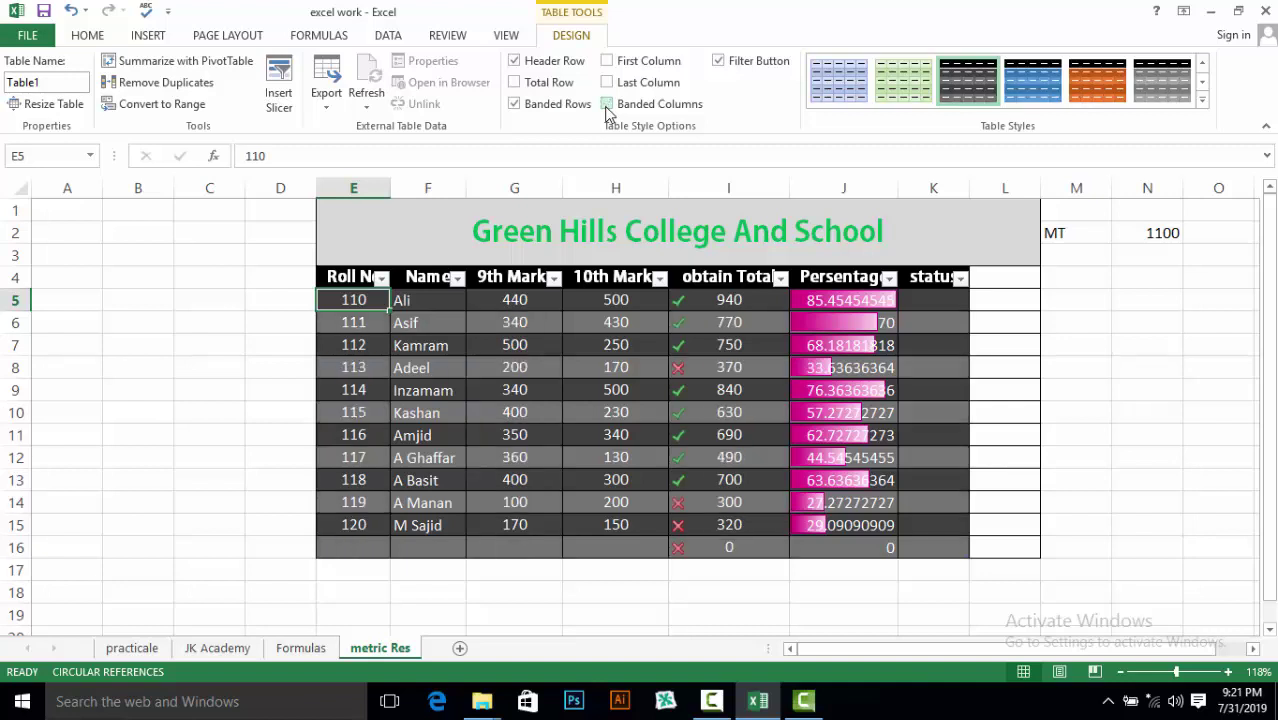
Step: Add a total row to the marks table and remove it again, twice
click(514, 84)
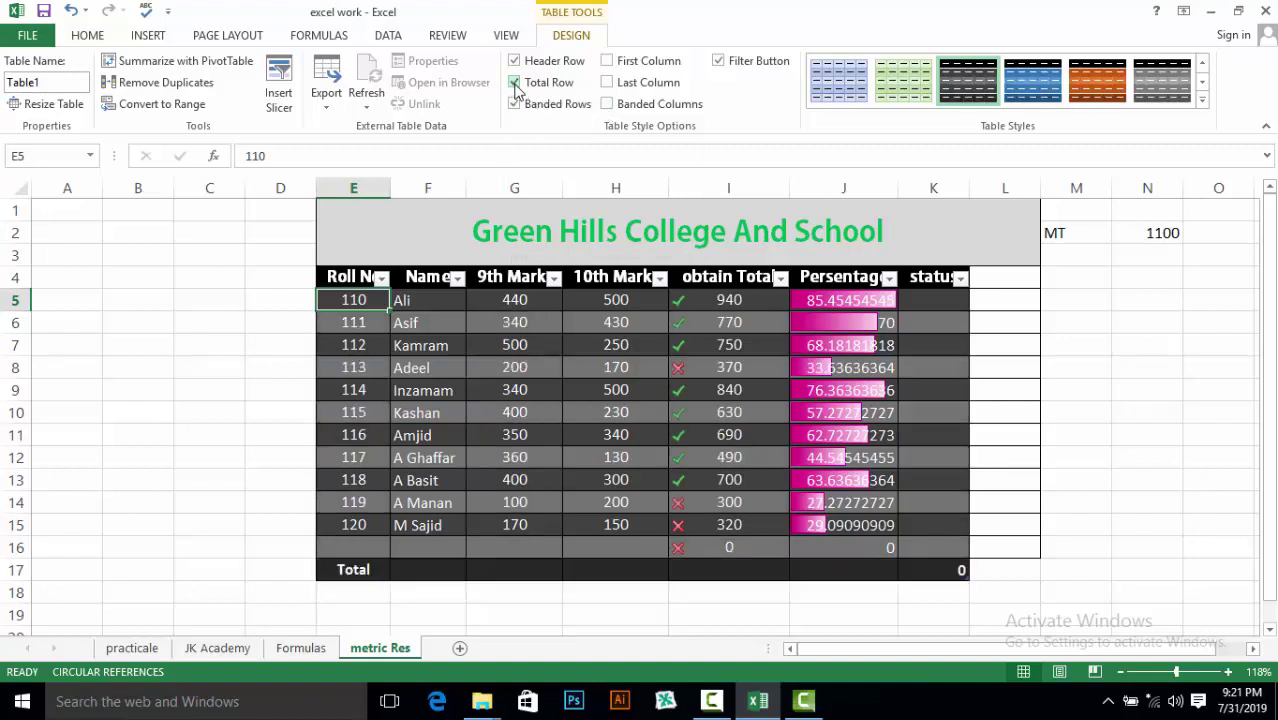
click(514, 84)
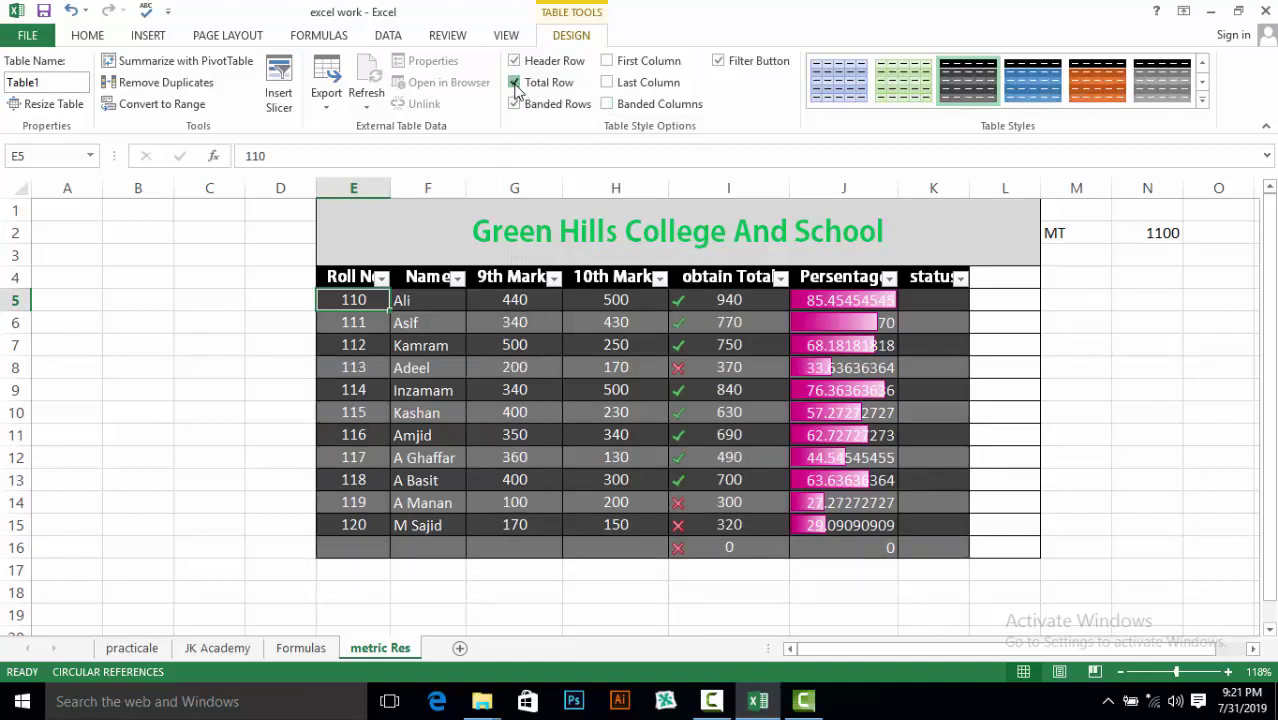
click(514, 84)
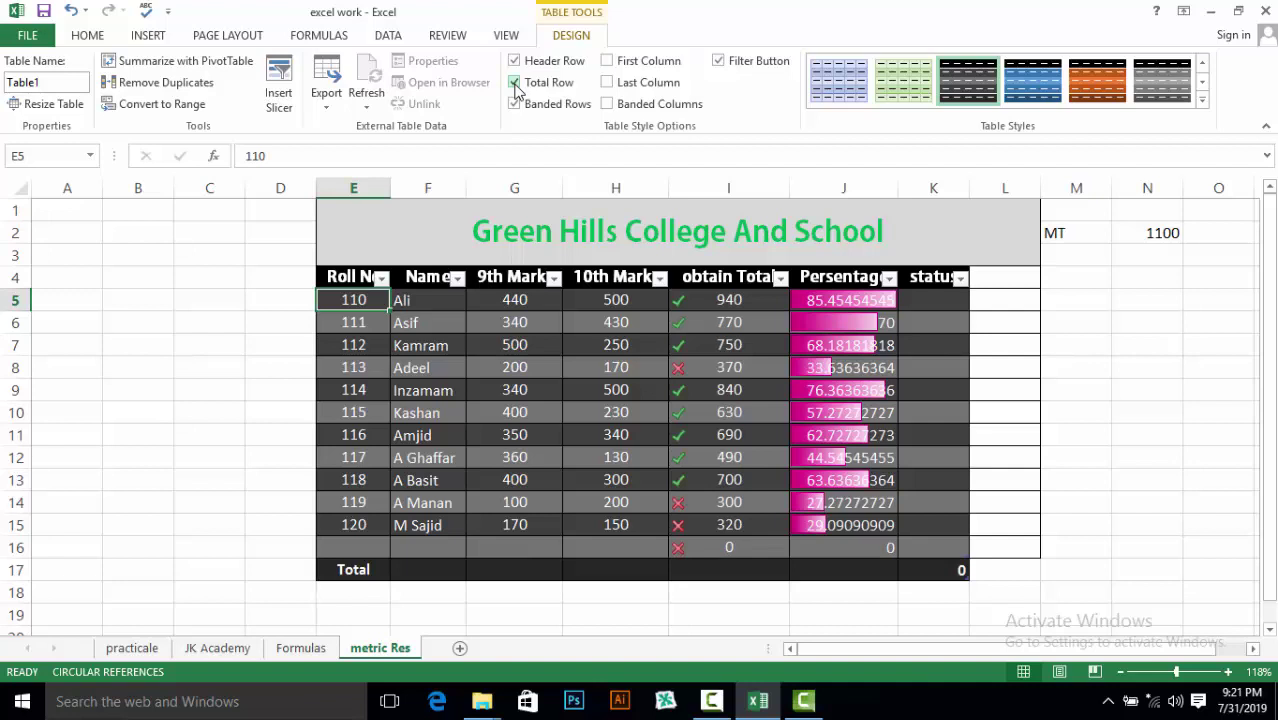
click(514, 84)
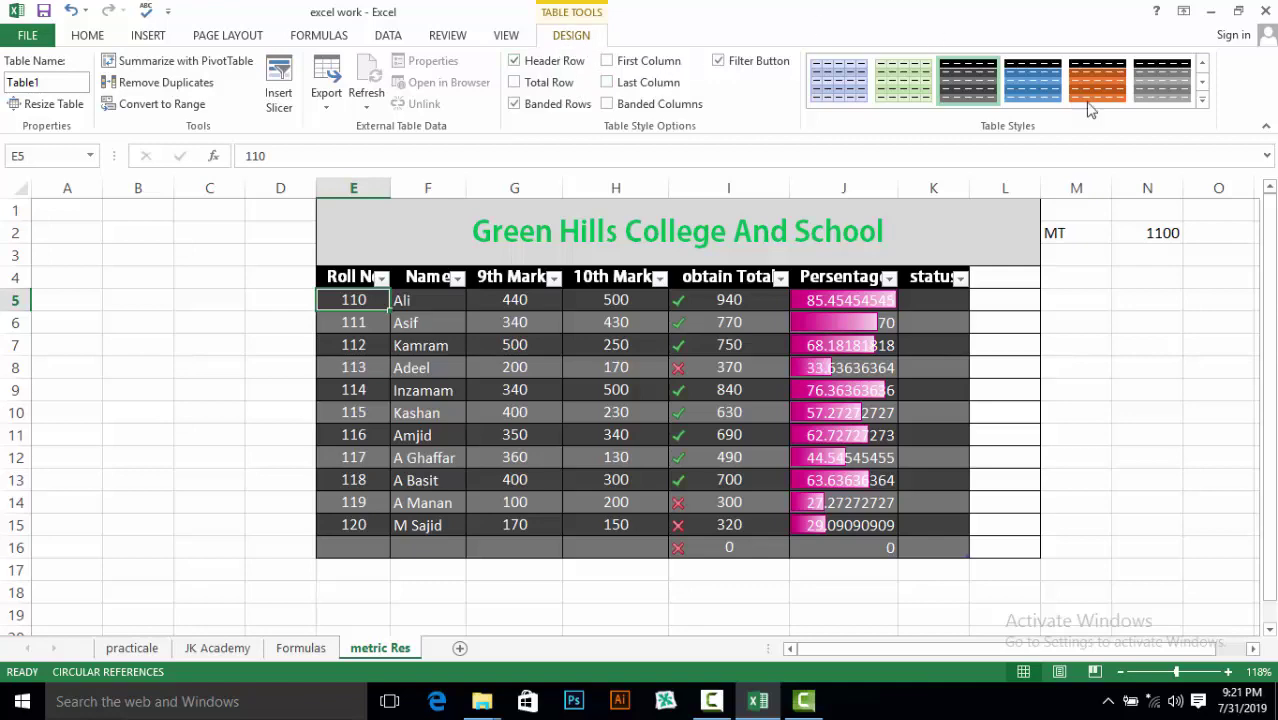
Step: Apply the gold style from the Dark group to the marks table and name the table student
click(1203, 101)
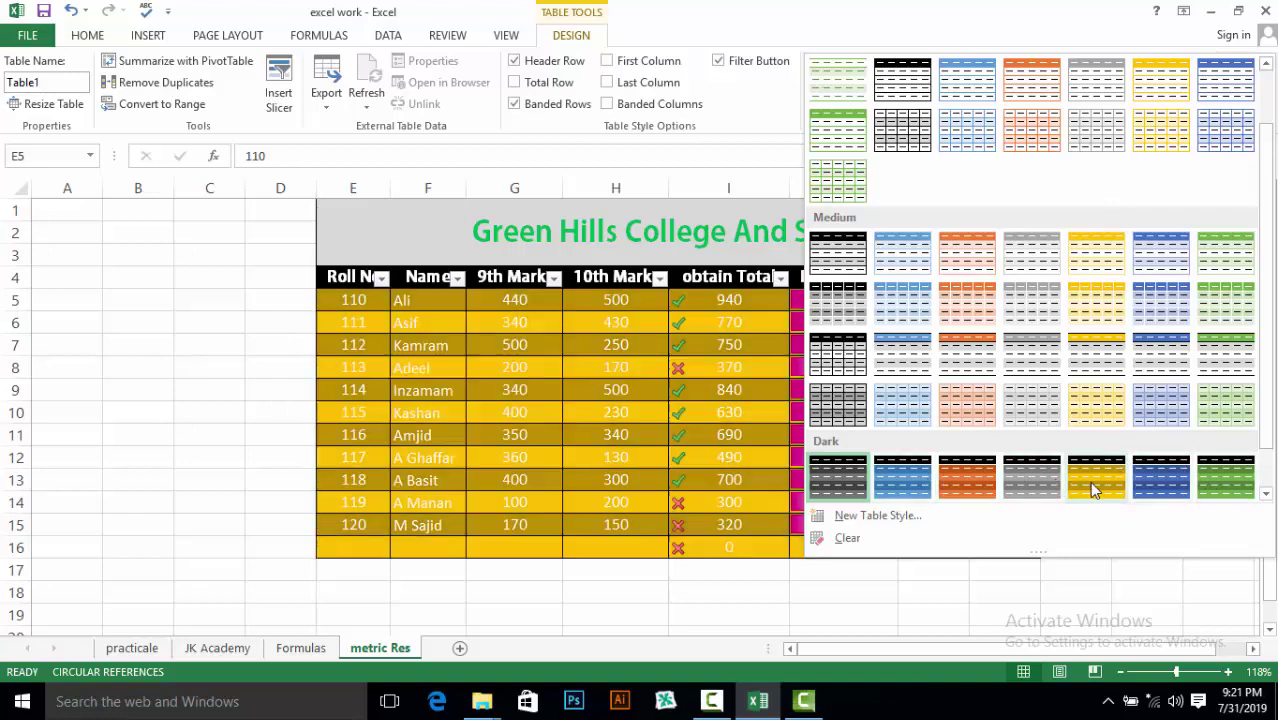
click(1089, 481)
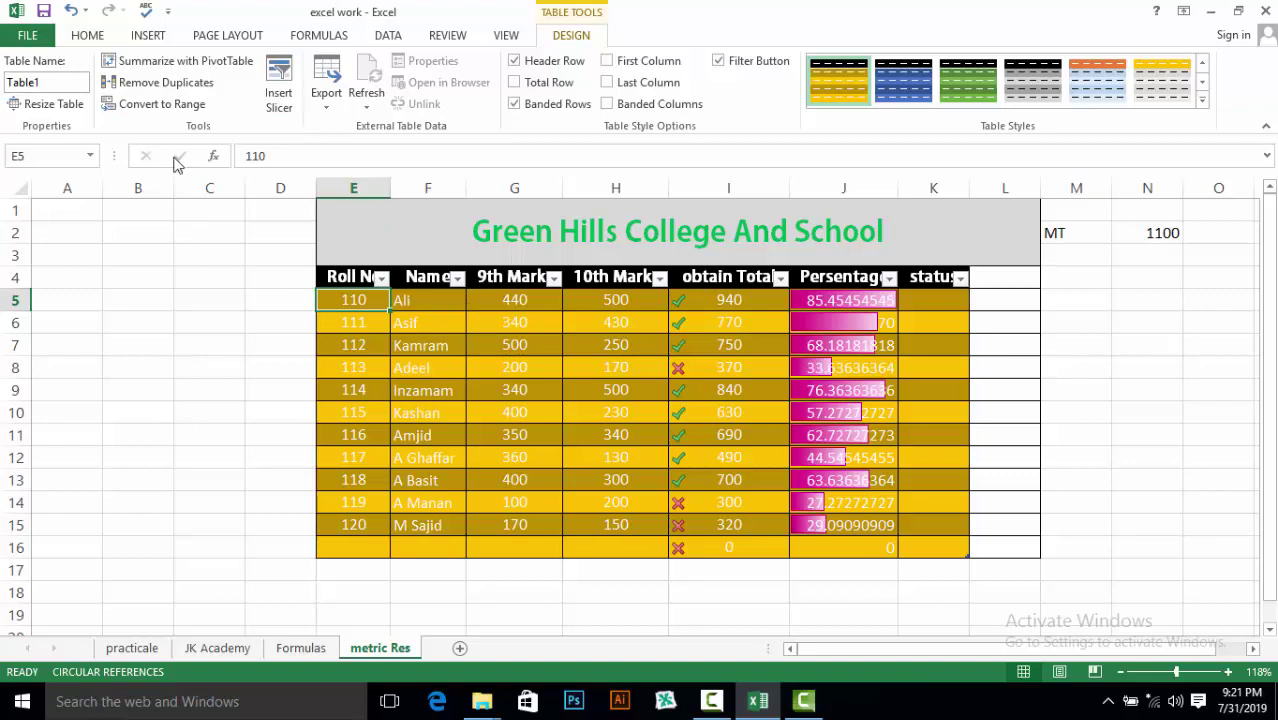
click(57, 83)
text(student)
click(88, 40)
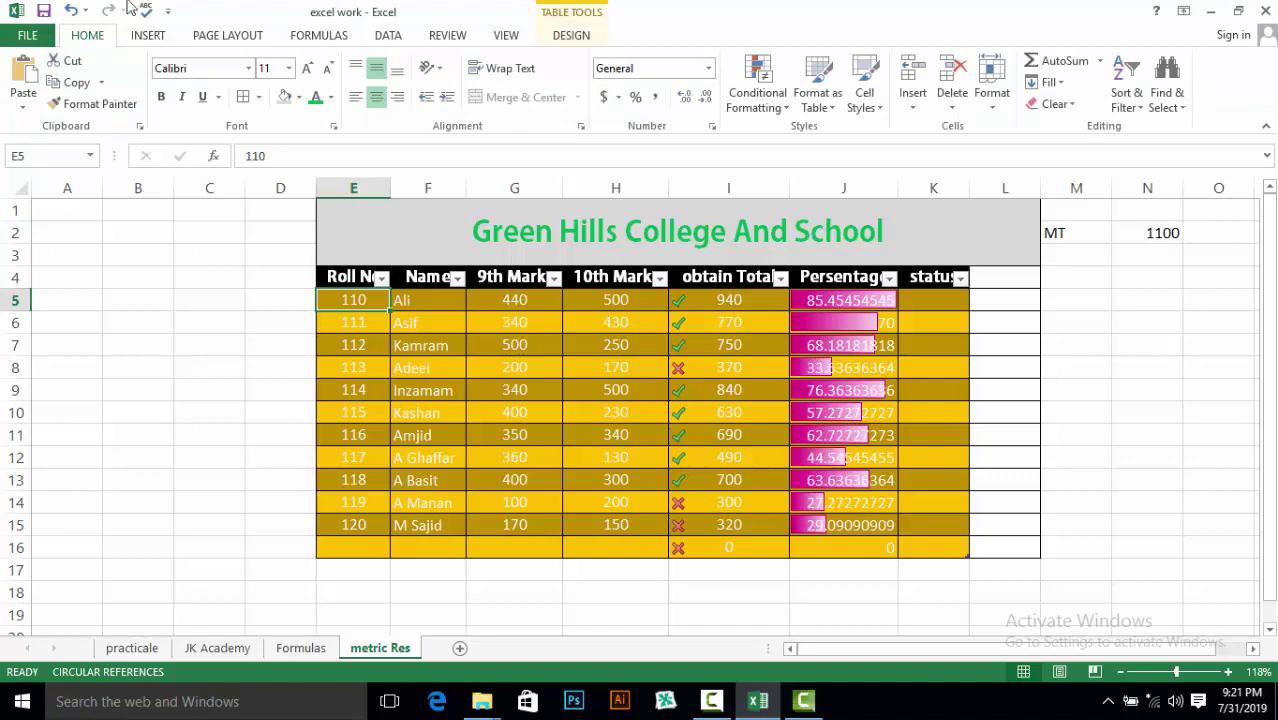
Step: Restyle the marks table with Table Style Medium 7, and view the table style gallery again
click(828, 106)
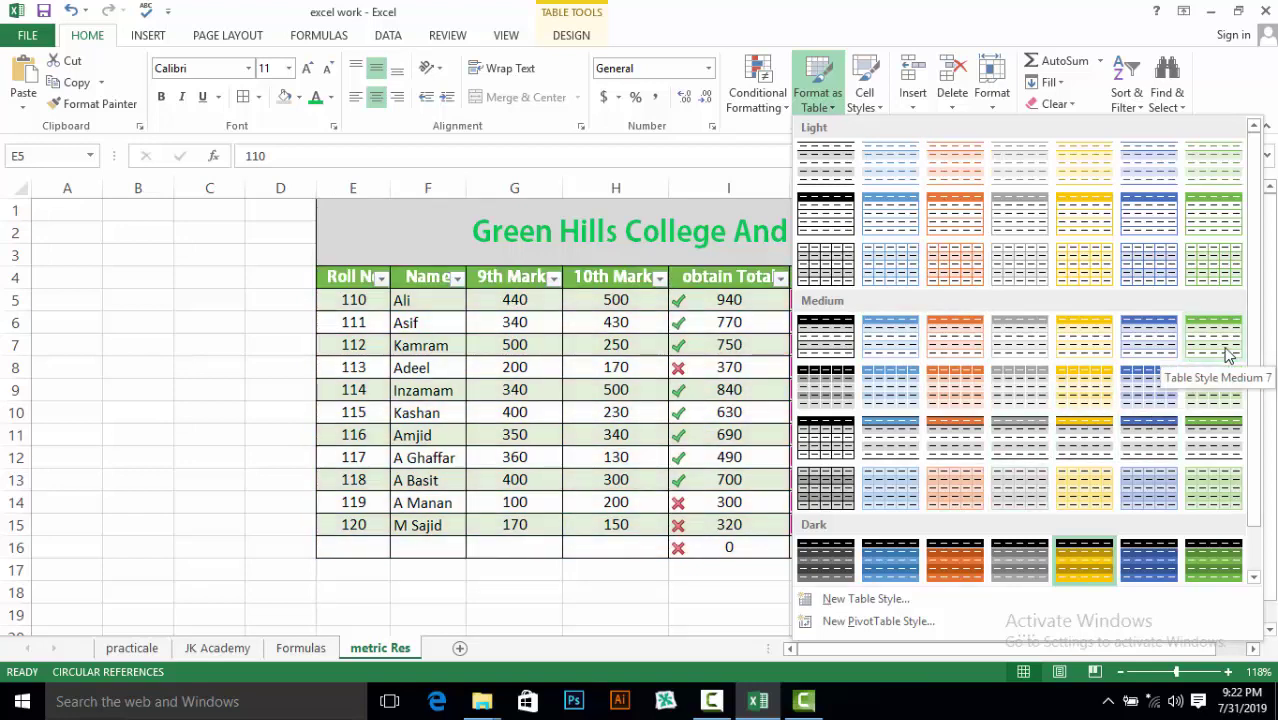
click(1228, 354)
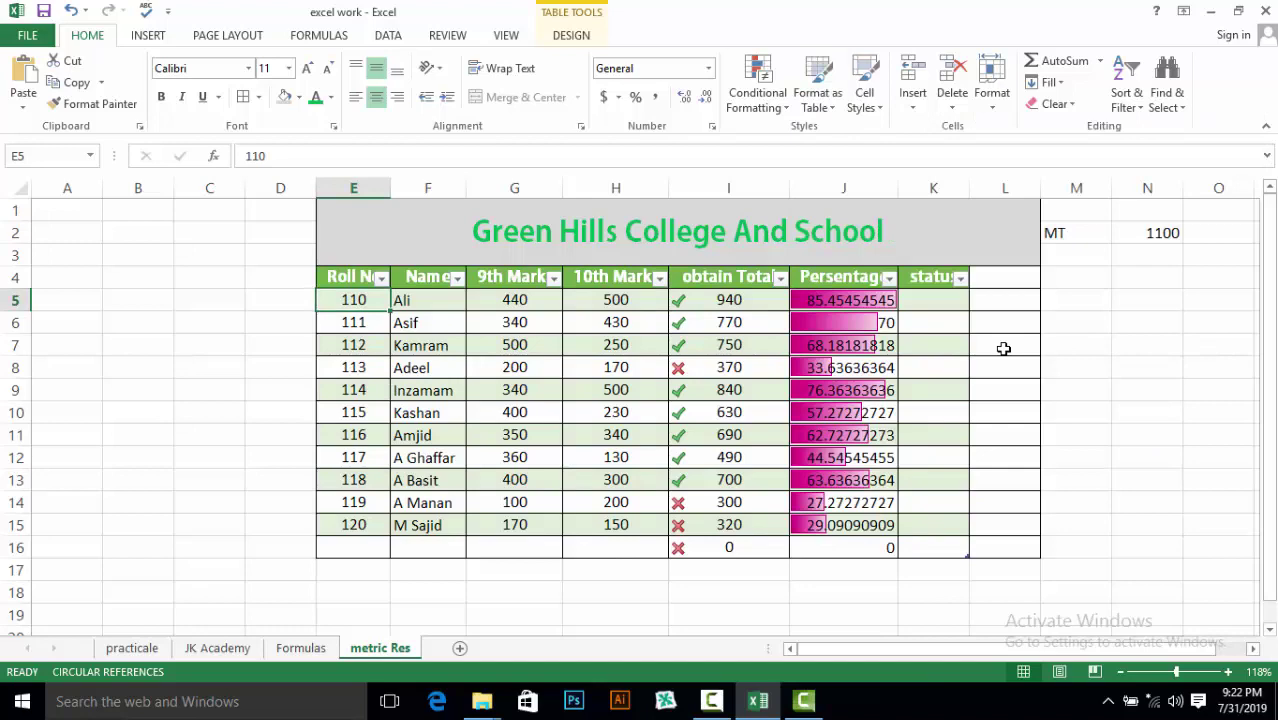
click(829, 108)
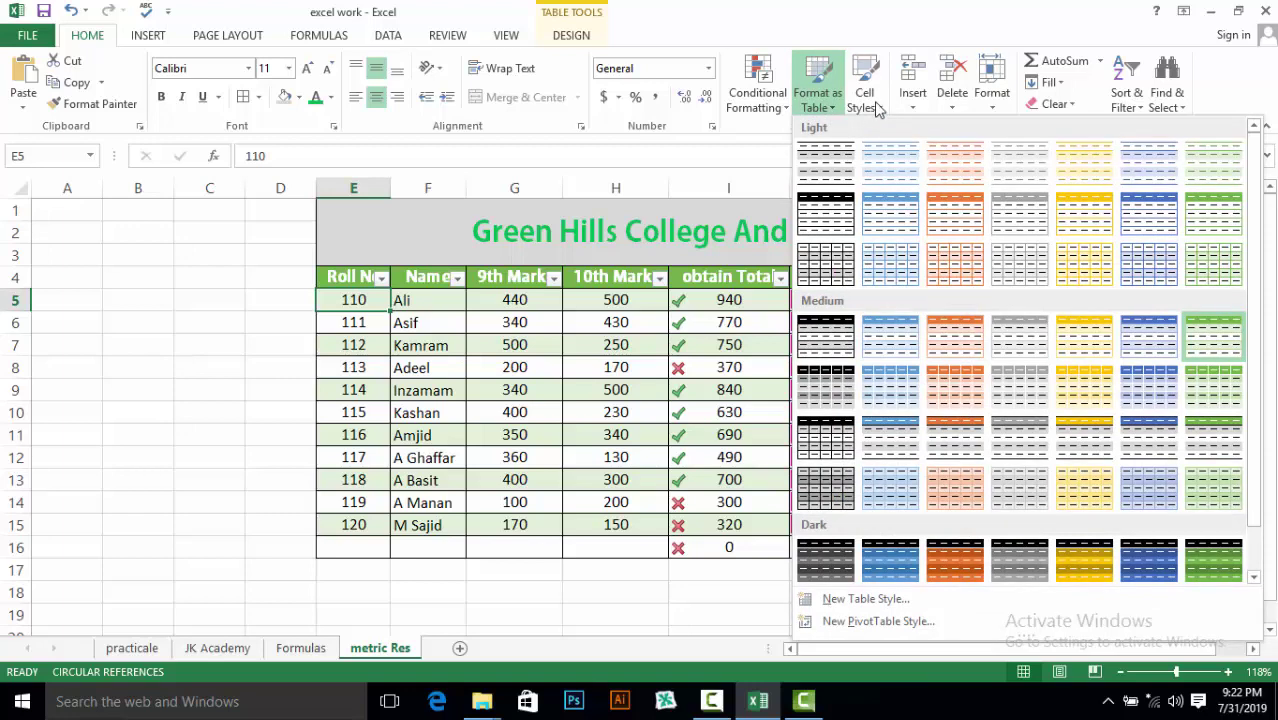
click(757, 134)
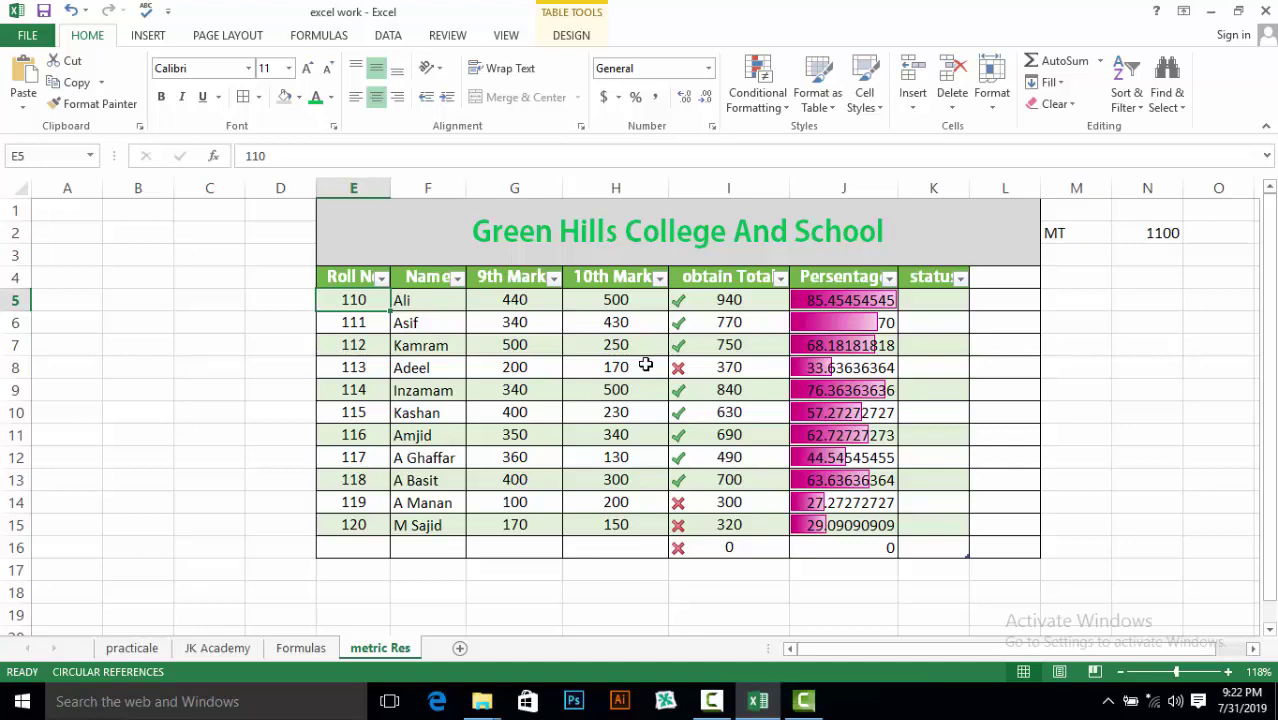
Step: Undo all recent changes back to the plain marks range, before the table conversion and the data bars in the Persentage column
key(ctrl+z)
key(ctrl+z)
key(ctrl+z)
key(ctrl+z)
key(ctrl+z)
key(ctrl+z)
key(ctrl+z)
key(ctrl+z)
key(ctrl+z)
key(ctrl+z)
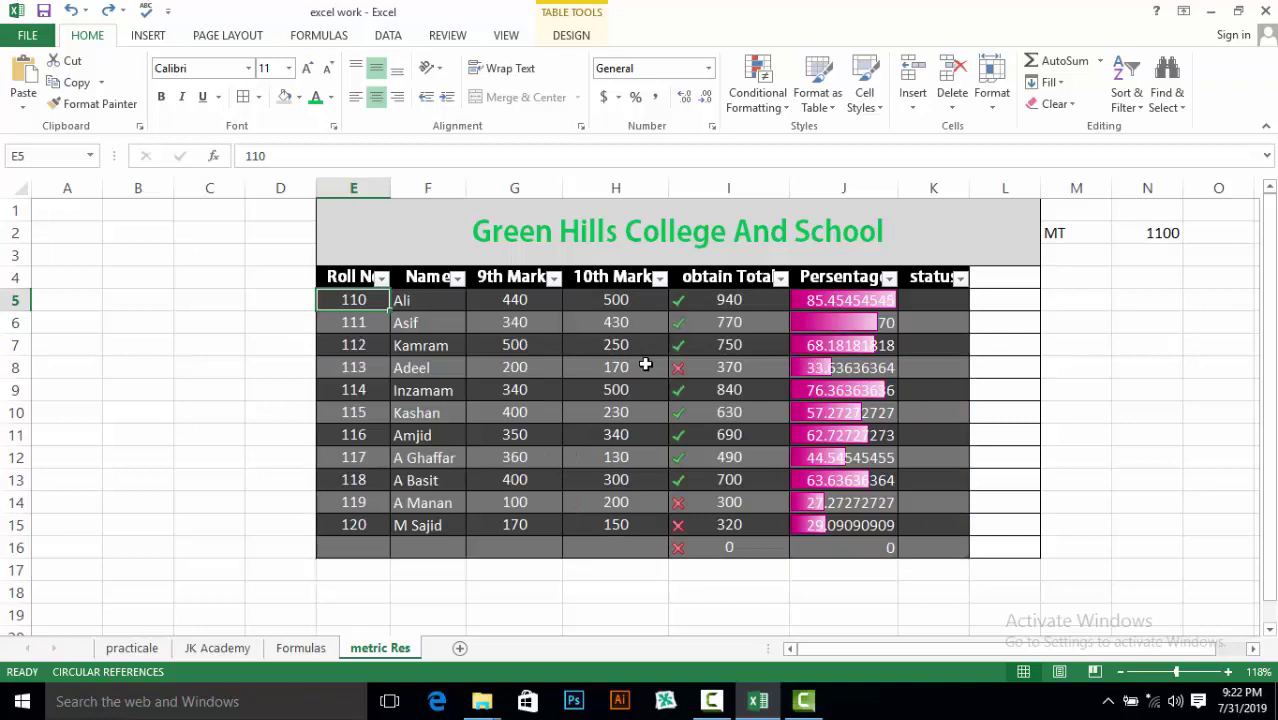
key(ctrl+z)
key(ctrl+z)
key(ctrl+z)
key(ctrl+z)
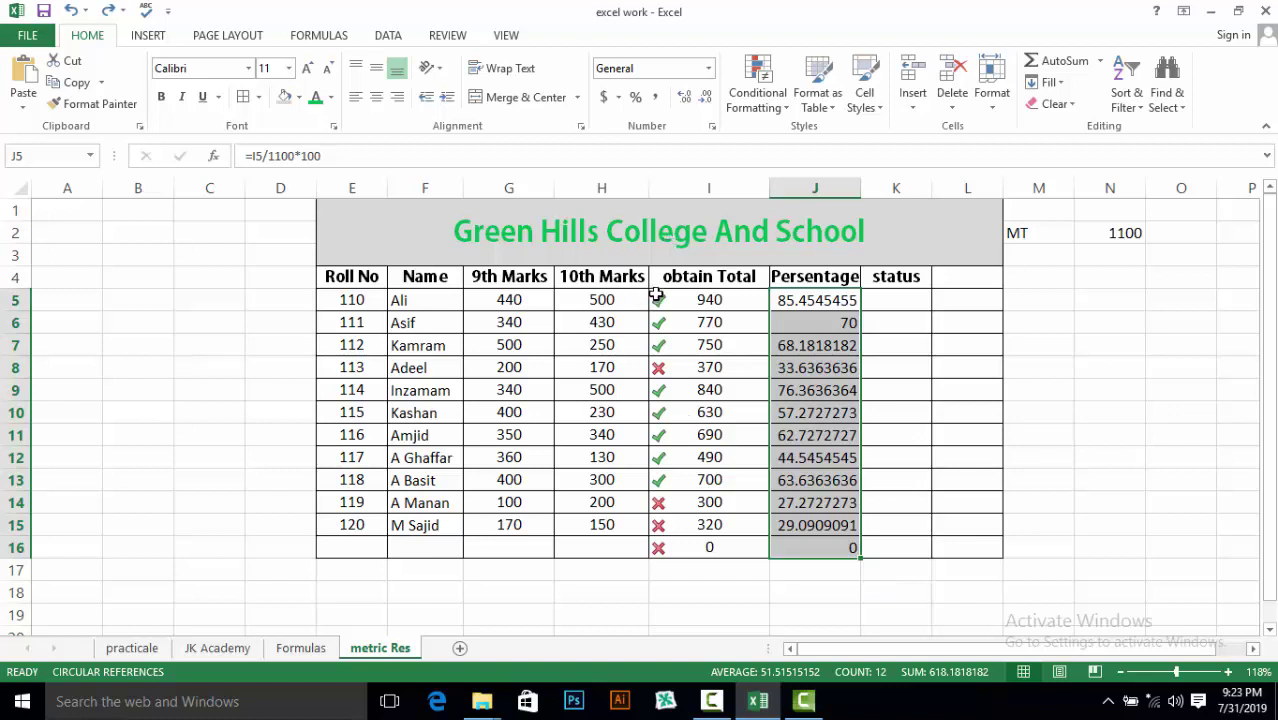
Step: Clear the conditional formatting rules from the obtain Total values in I5:I16
drag(655, 294, 675, 555)
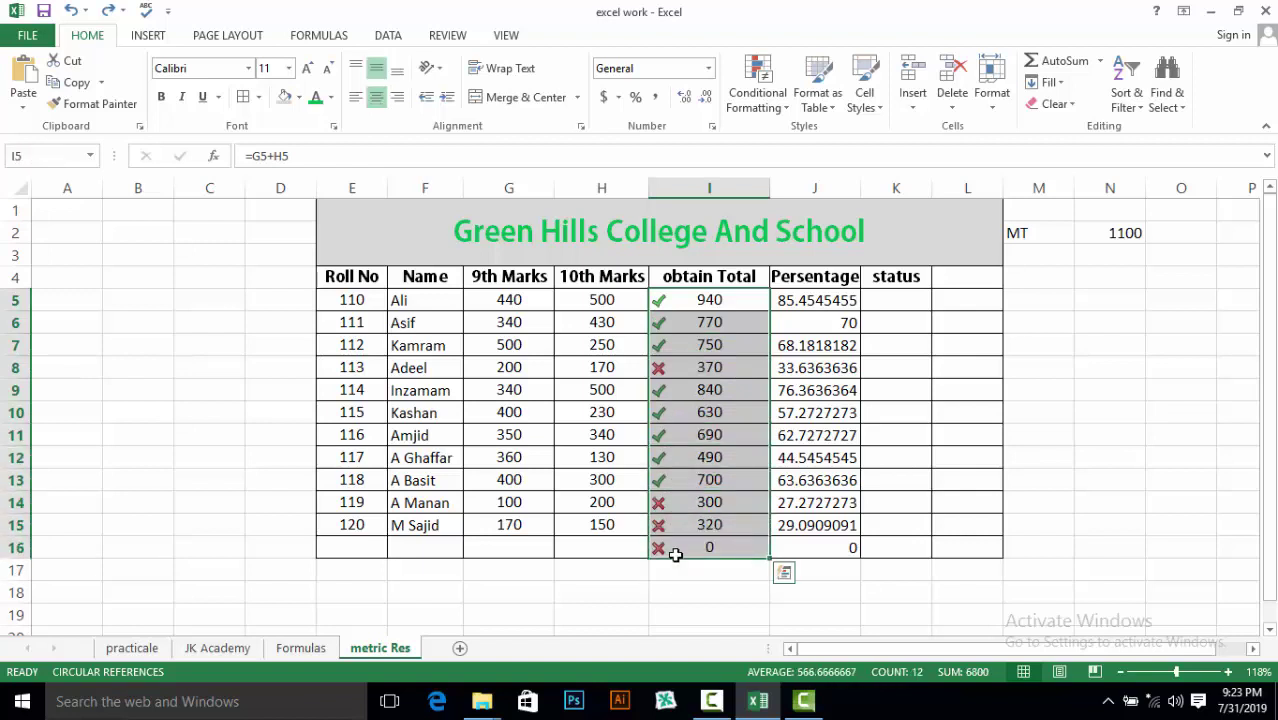
click(781, 110)
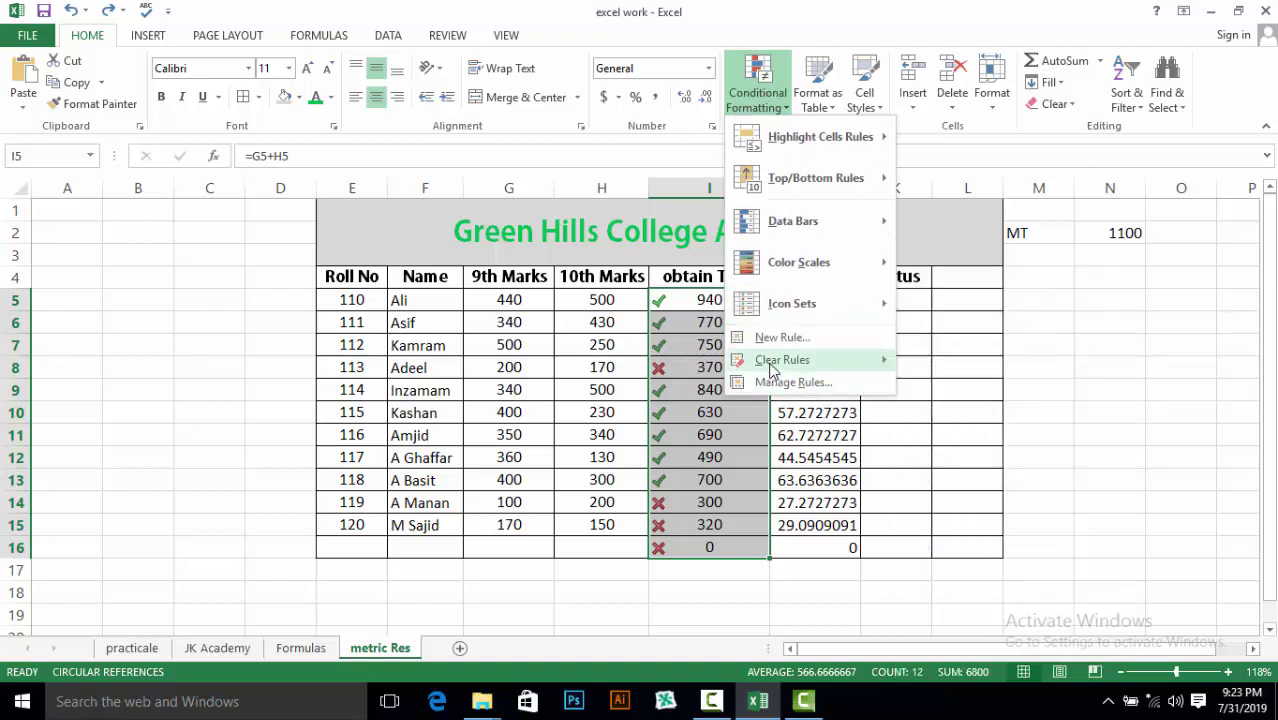
mouse_move(772, 370)
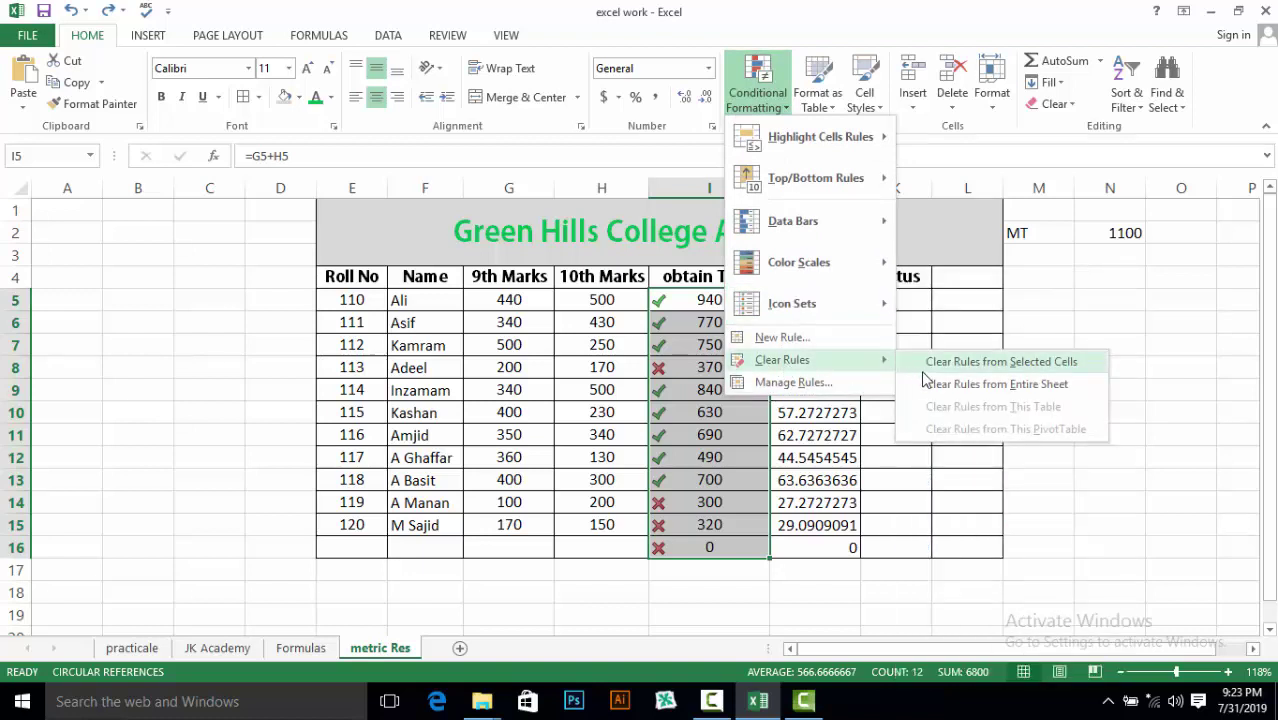
click(1029, 368)
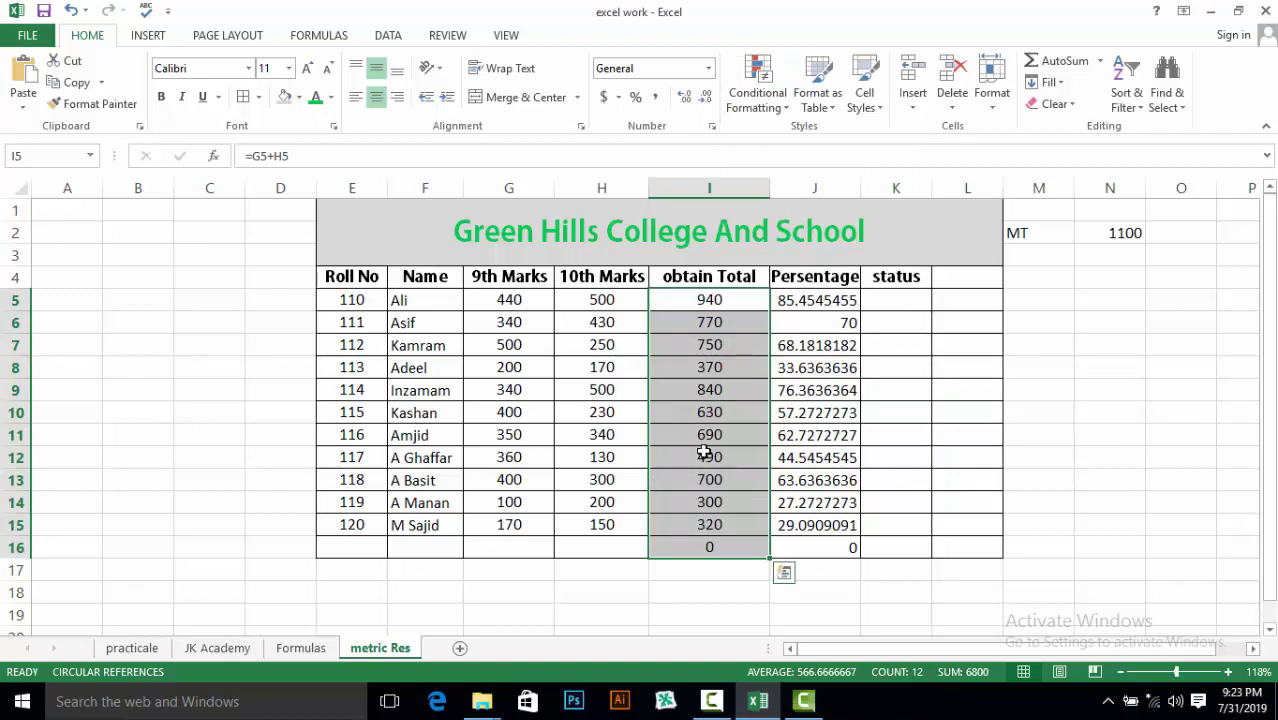
Step: Look through the available cell styles for the obtain Total values and for cell F5
click(876, 107)
click(873, 112)
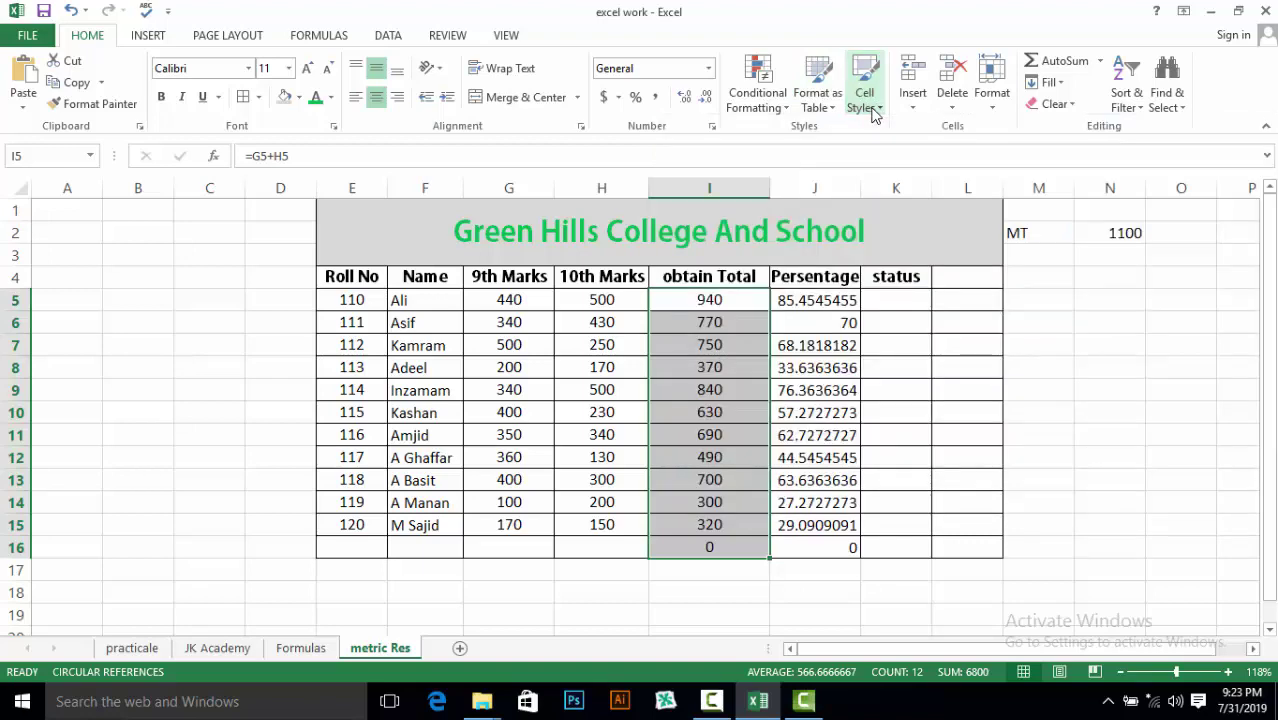
click(873, 112)
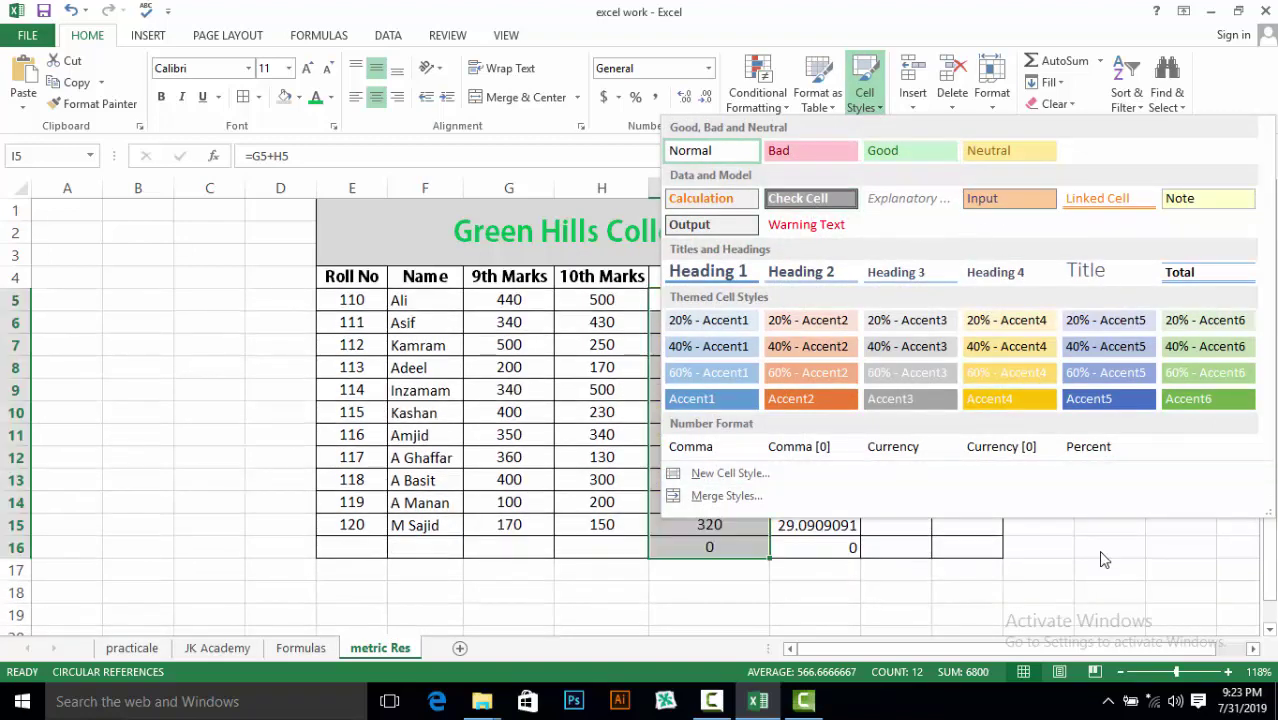
click(1104, 560)
click(1110, 502)
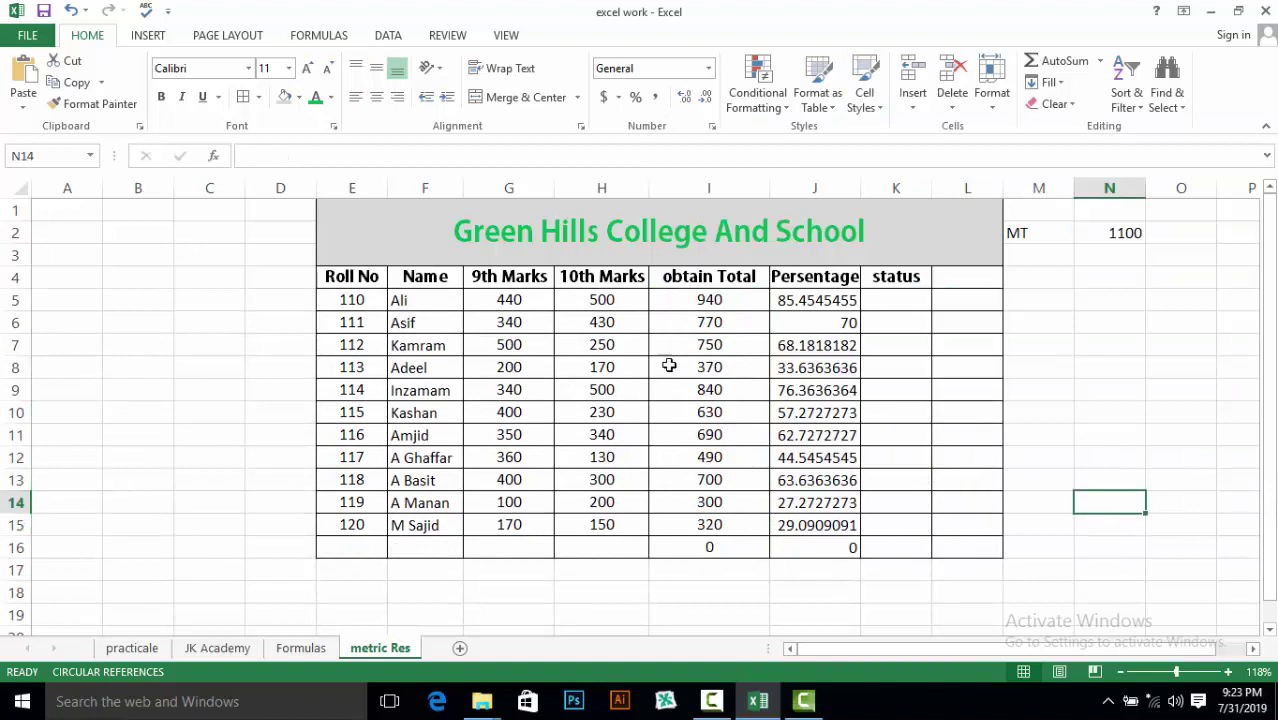
click(416, 304)
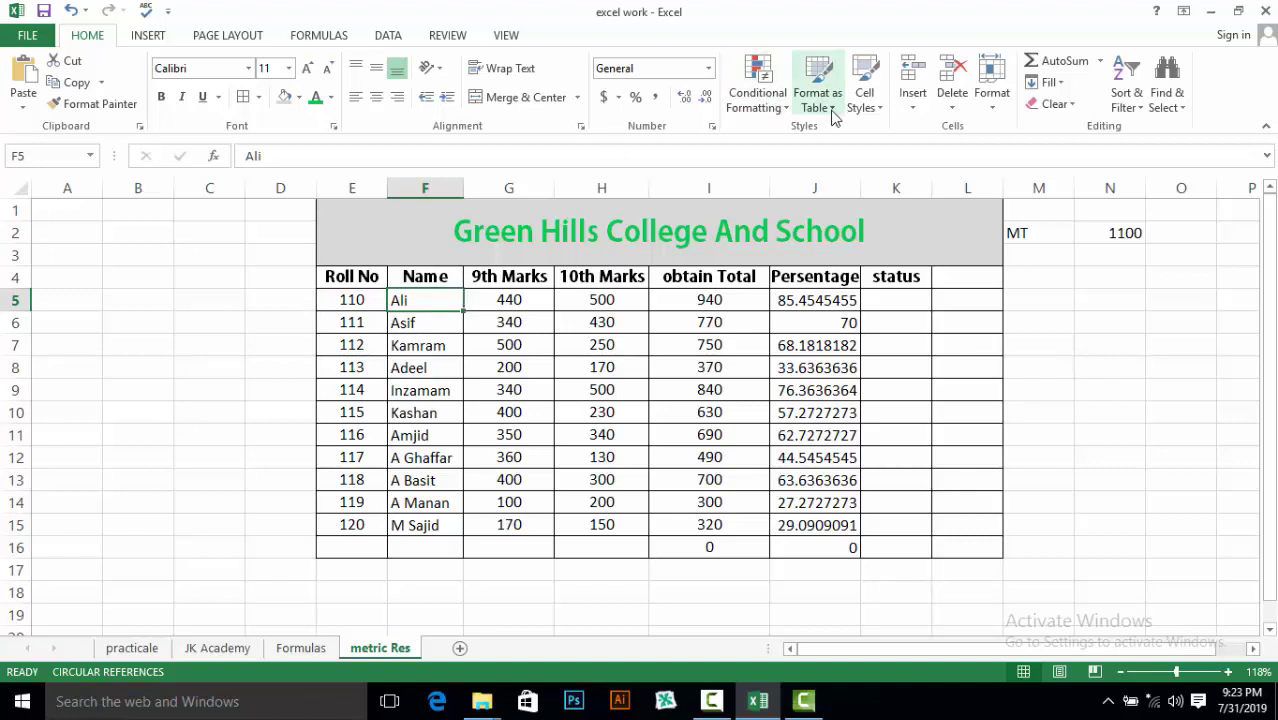
click(867, 114)
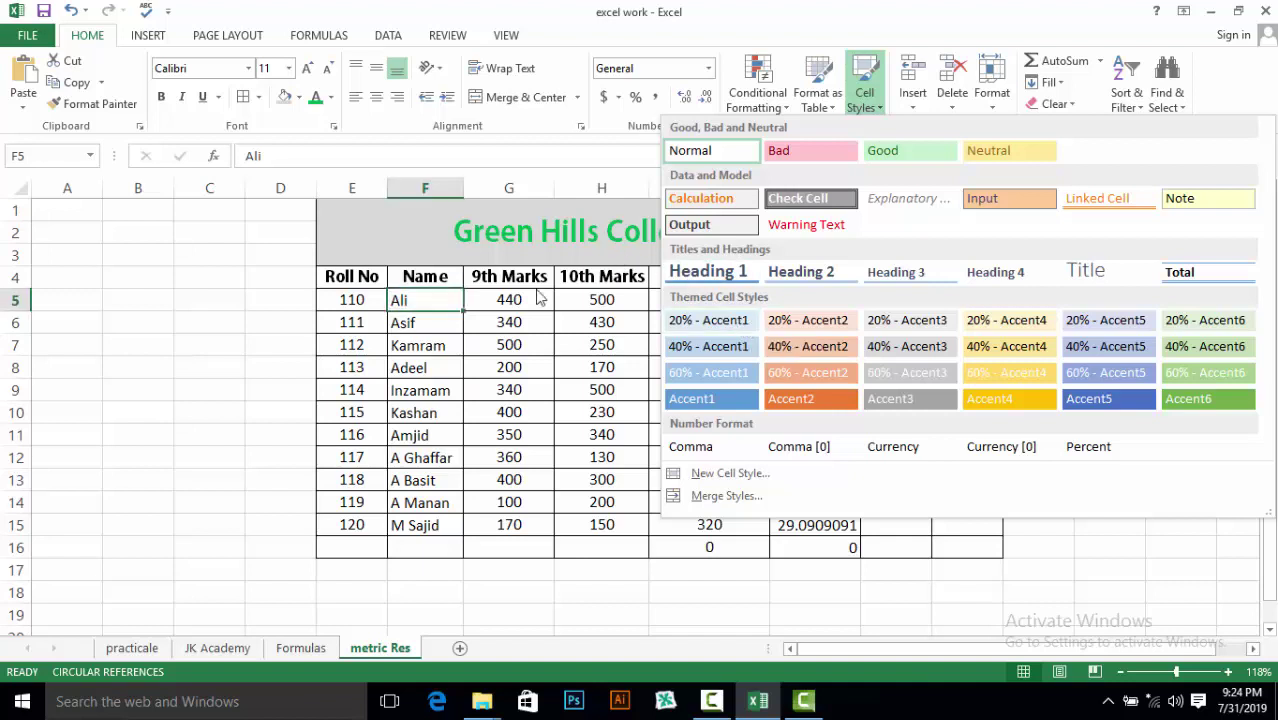
Step: Apply the Good cell style to cell F7 in the Name column
click(397, 347)
click(397, 345)
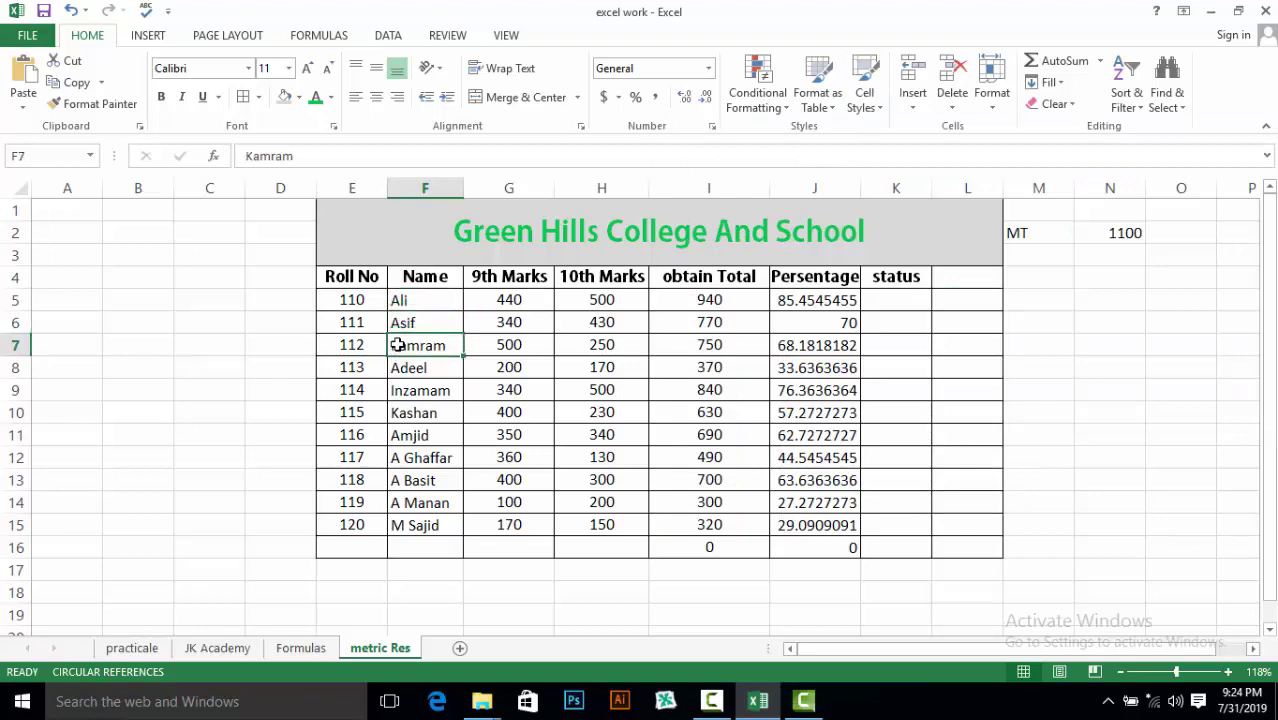
click(862, 100)
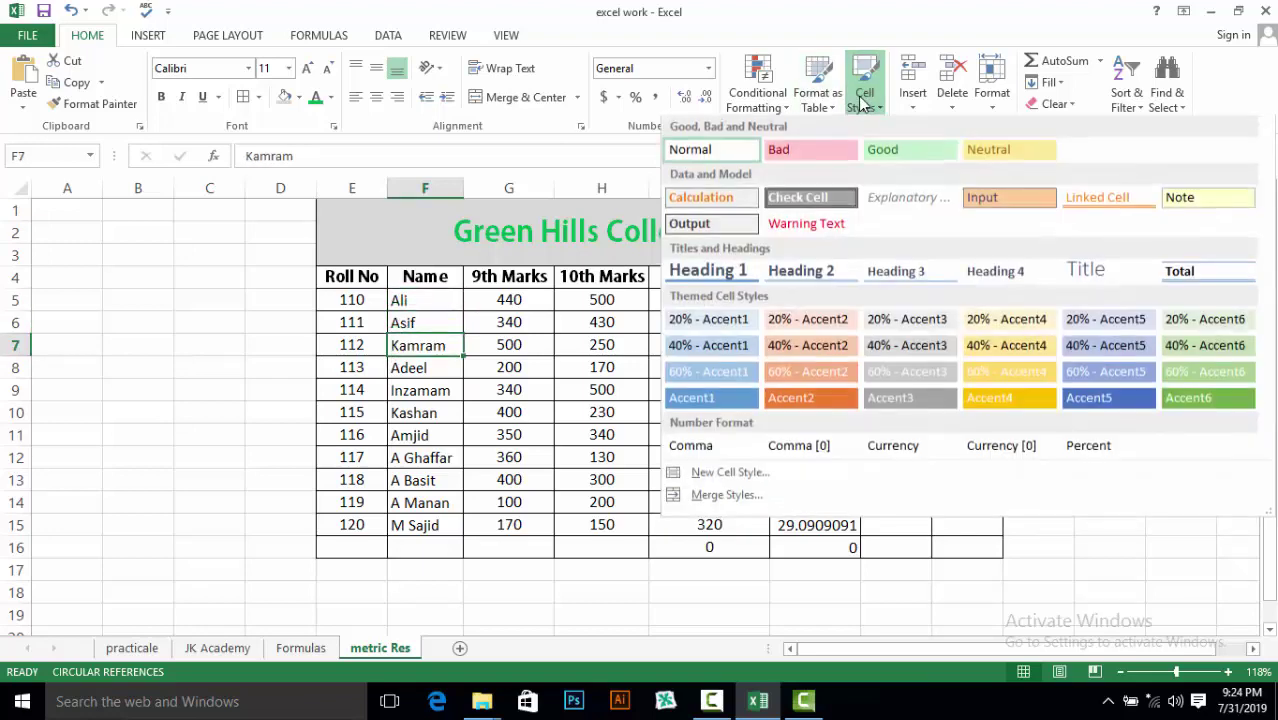
click(882, 156)
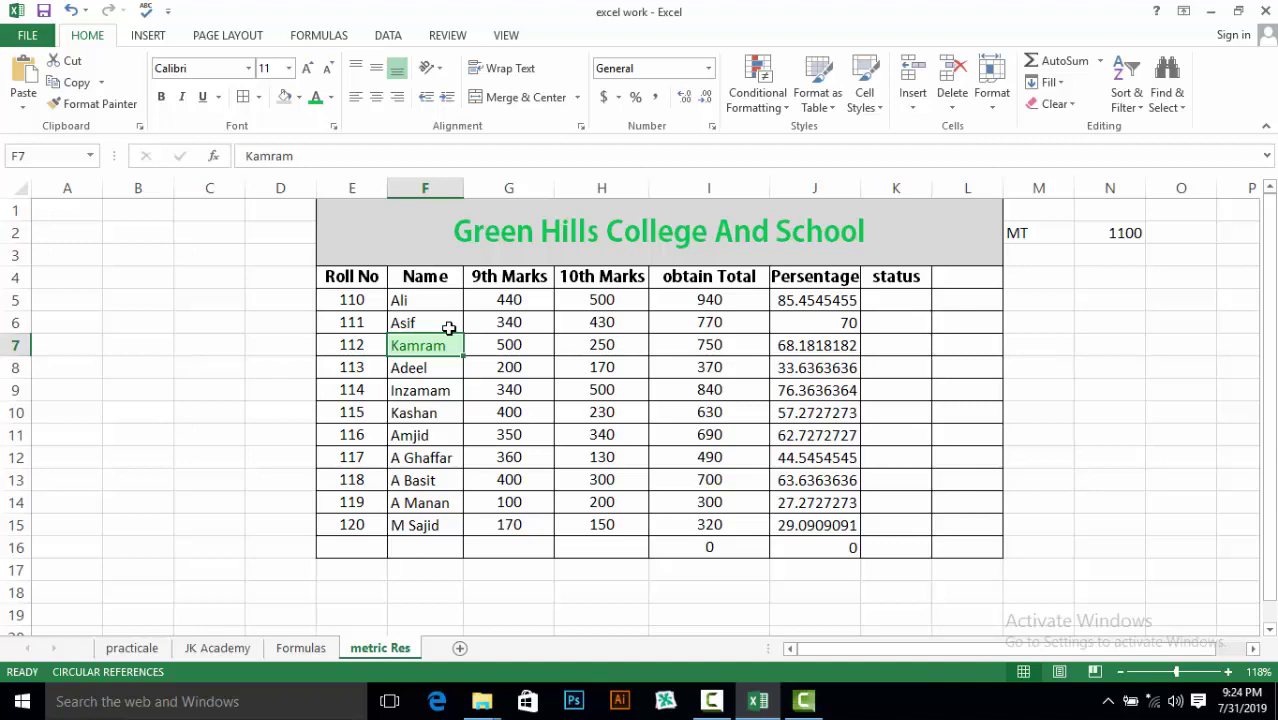
Step: Apply the Heading 1 cell style to the Roll No header in E4
click(336, 276)
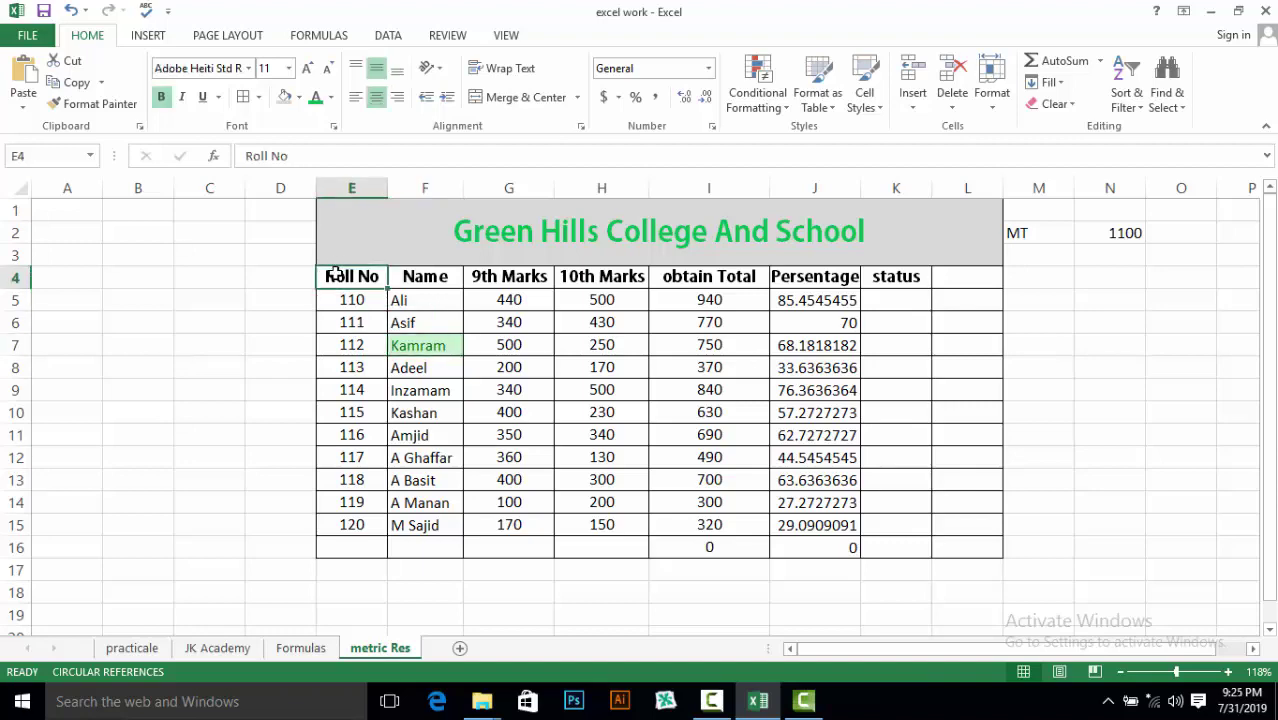
click(872, 102)
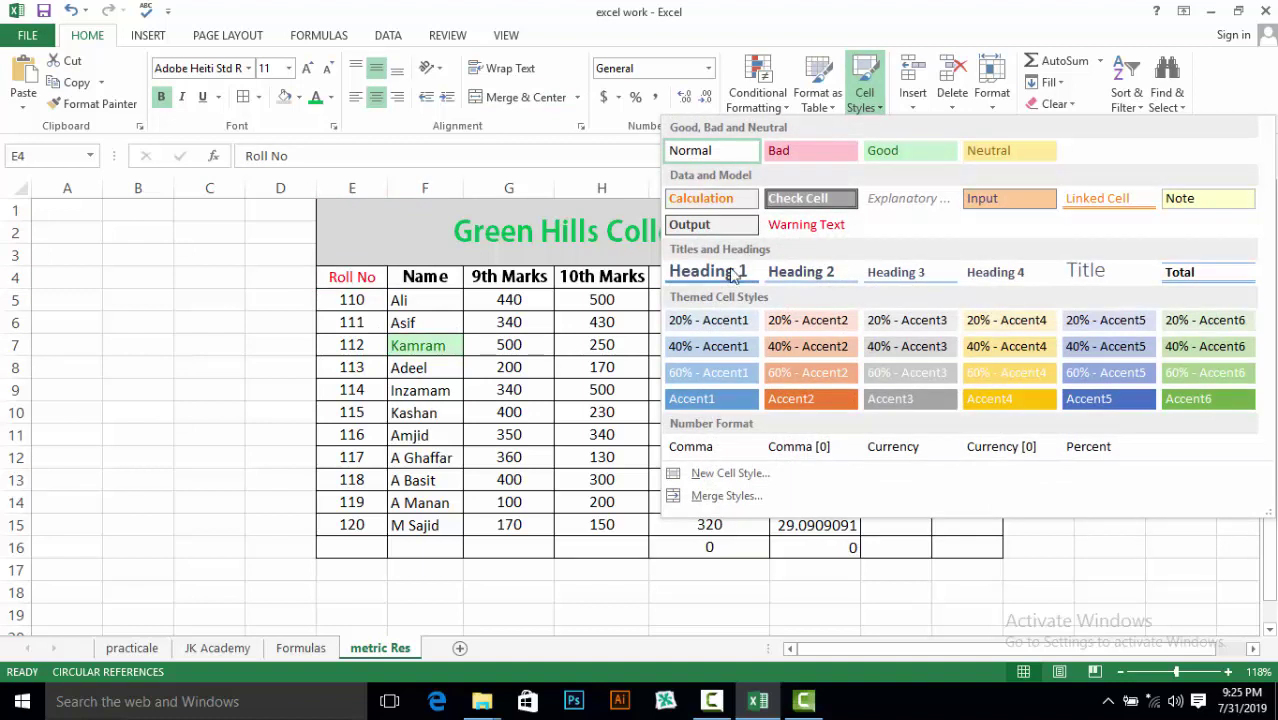
click(720, 272)
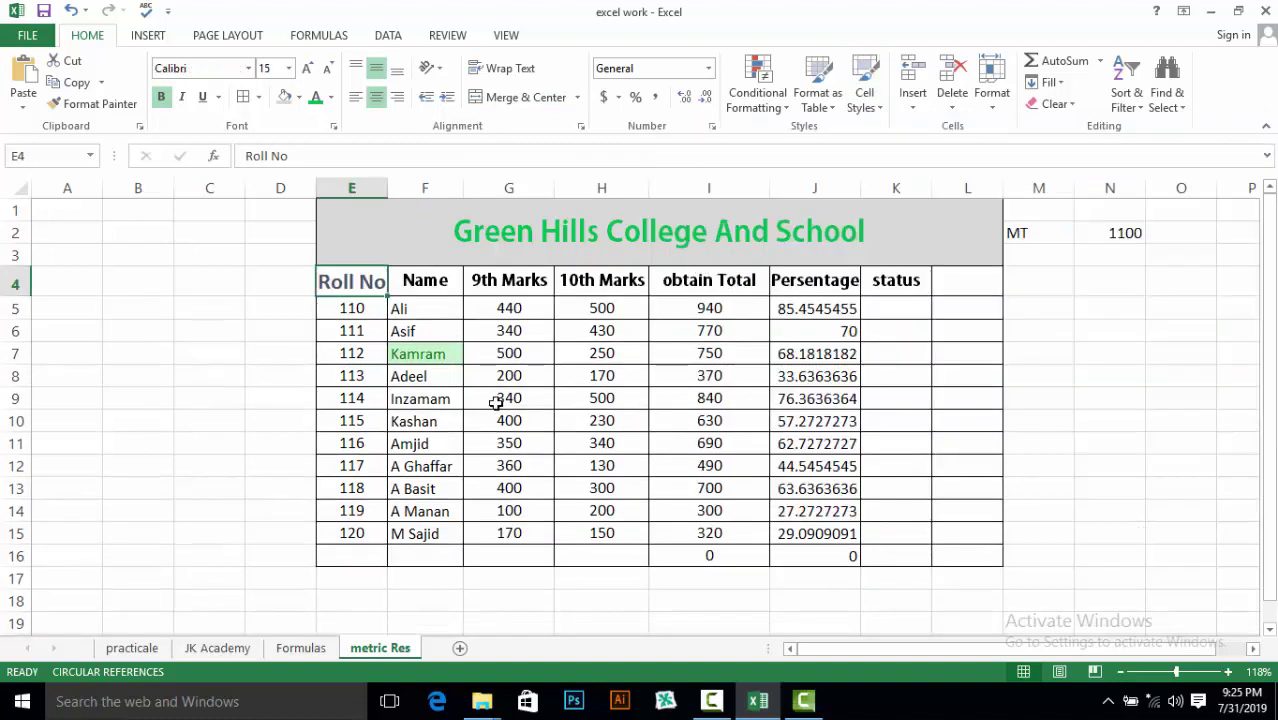
click(495, 400)
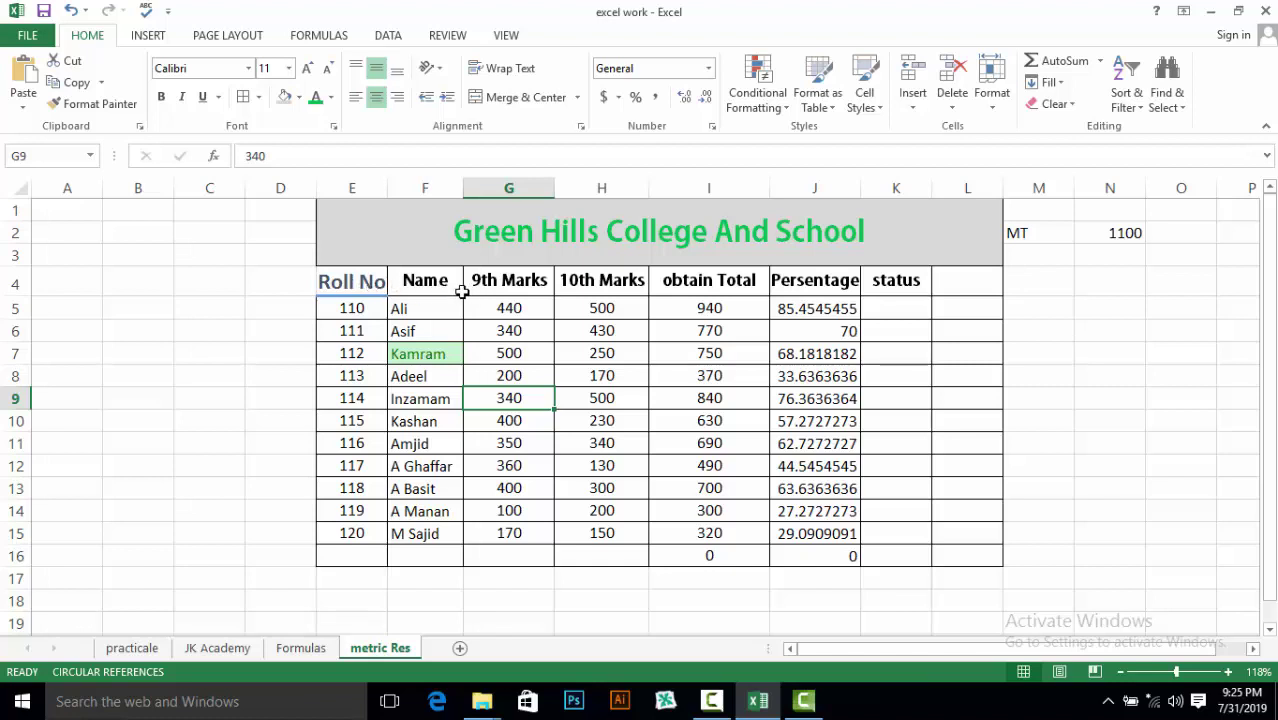
Step: Copy the Roll No header's formatting with Format Painter to the other headers, from Name through status
click(361, 292)
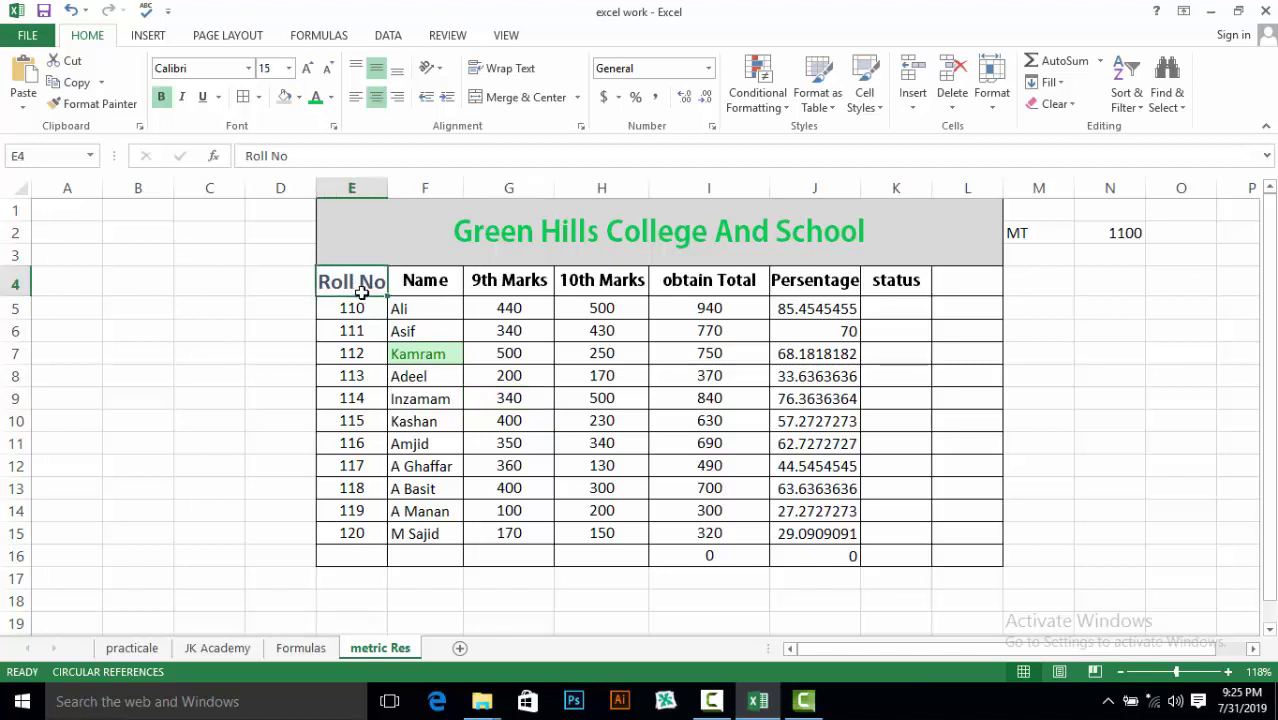
click(93, 104)
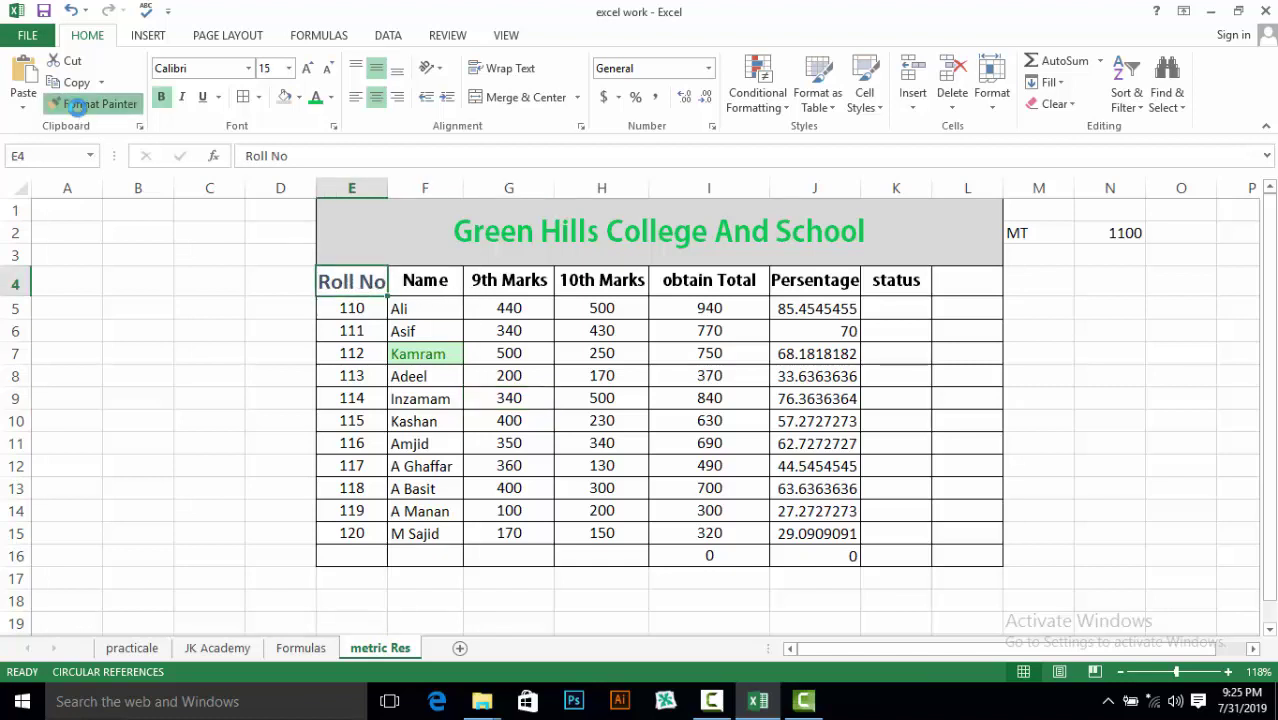
click(420, 276)
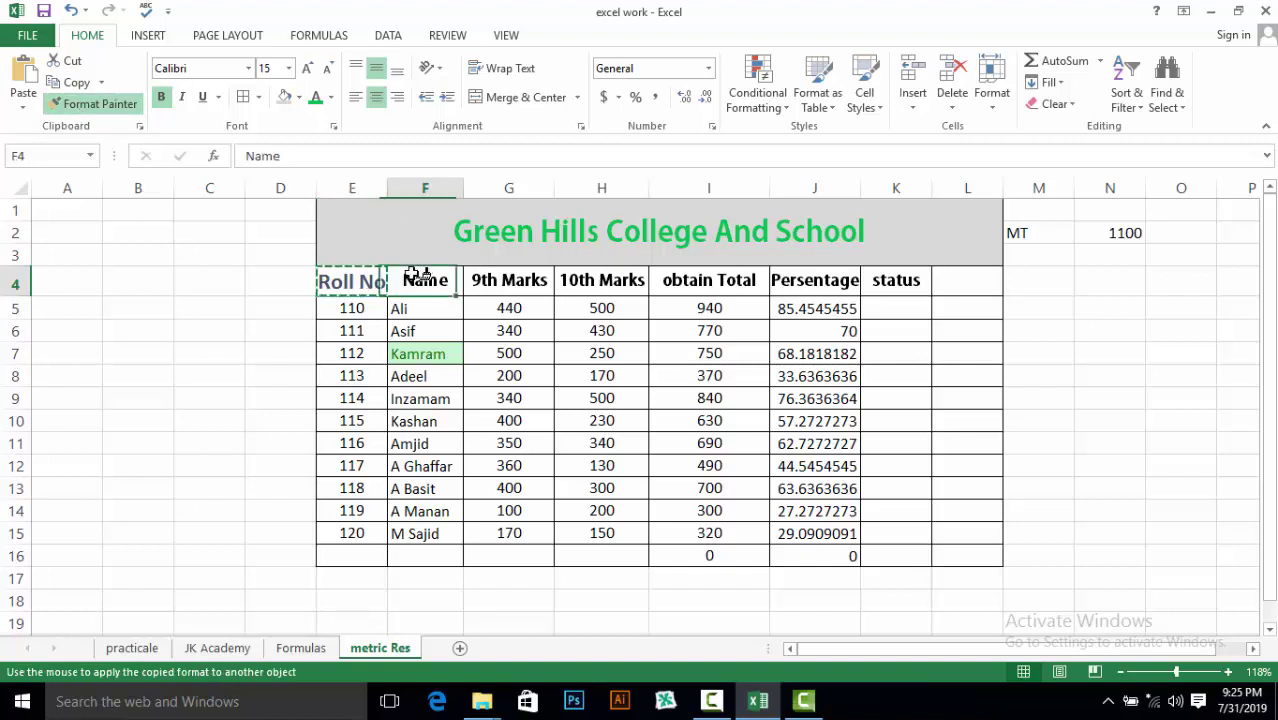
click(500, 278)
click(600, 278)
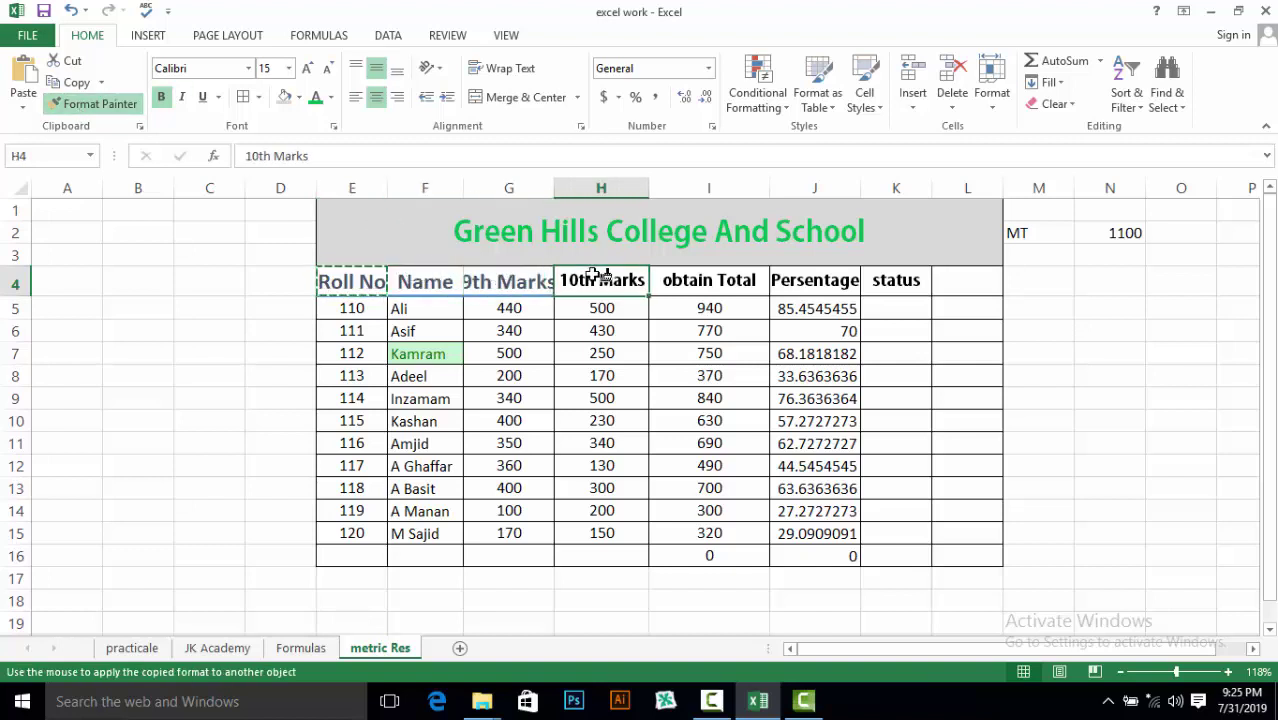
click(700, 280)
click(801, 270)
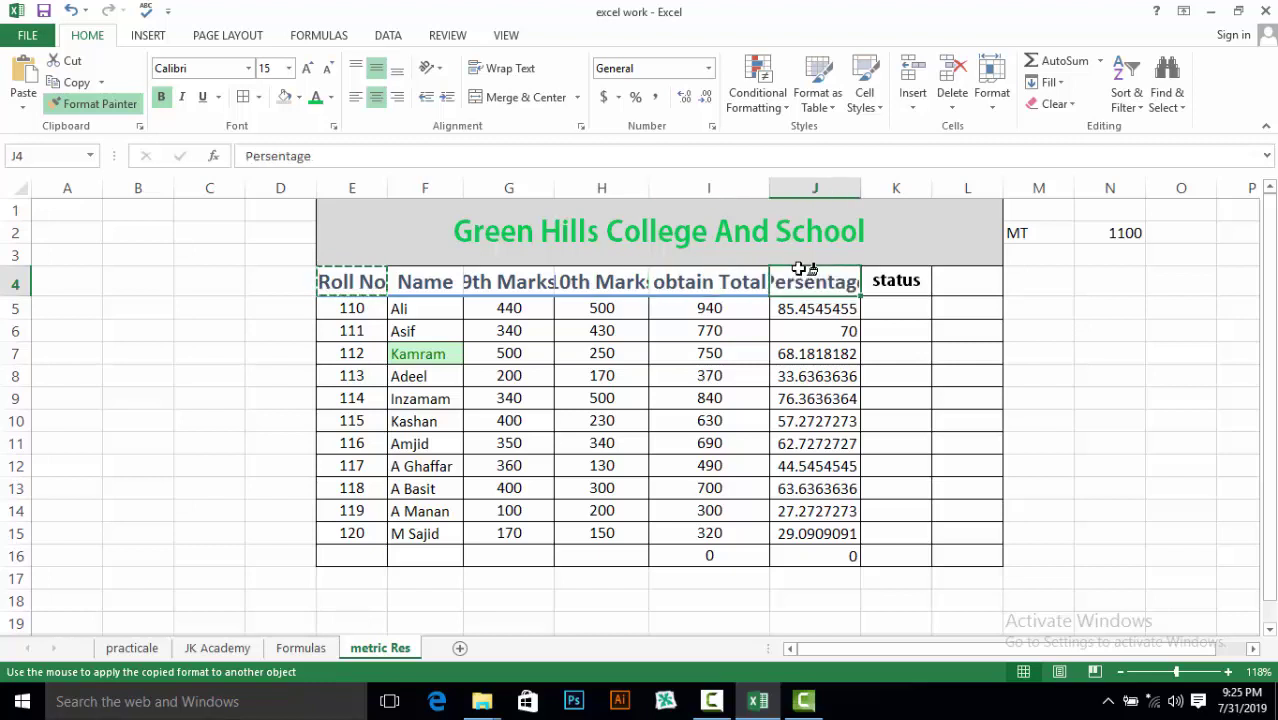
click(886, 283)
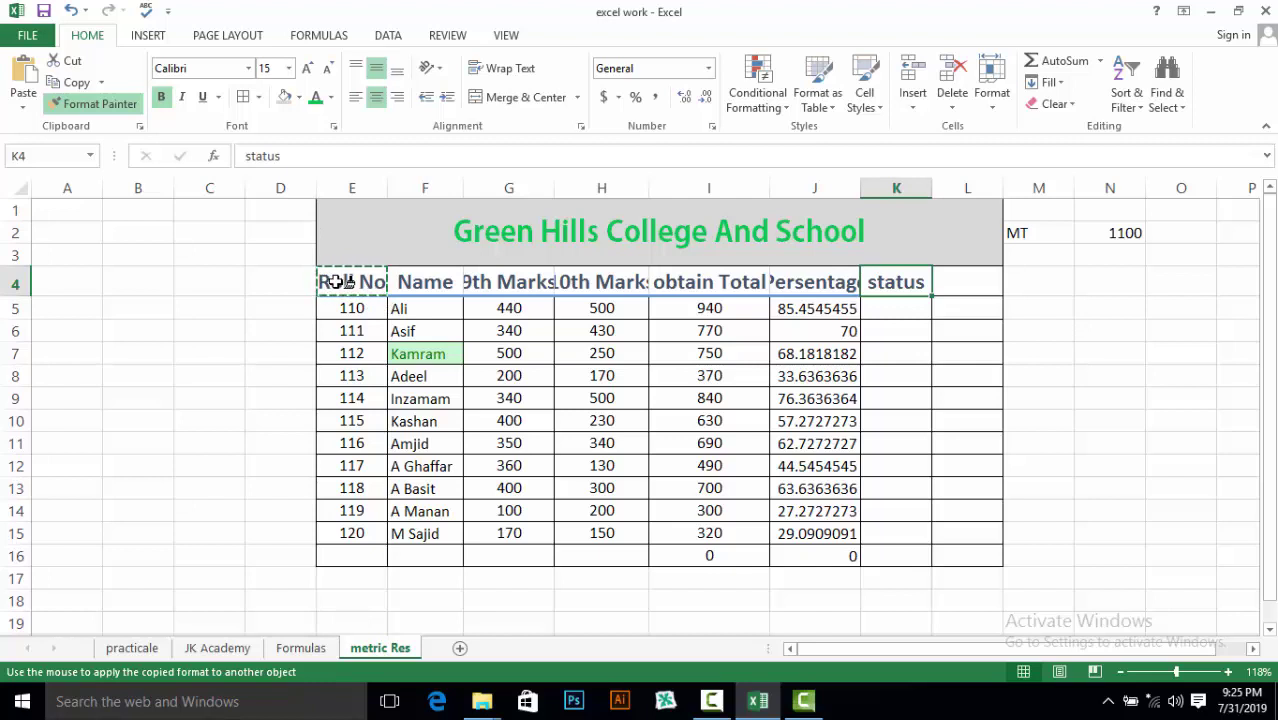
click(83, 107)
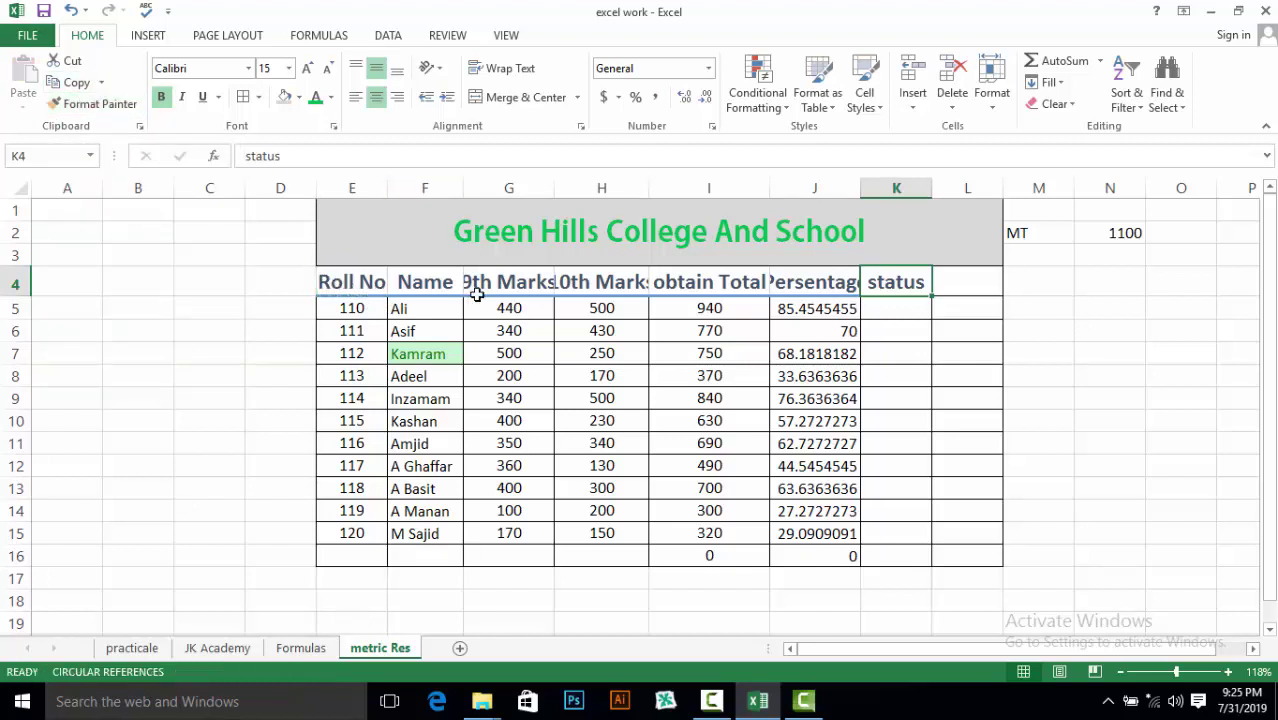
Step: View the available cell styles for cell K6 in the status column and leave them unapplied
click(887, 328)
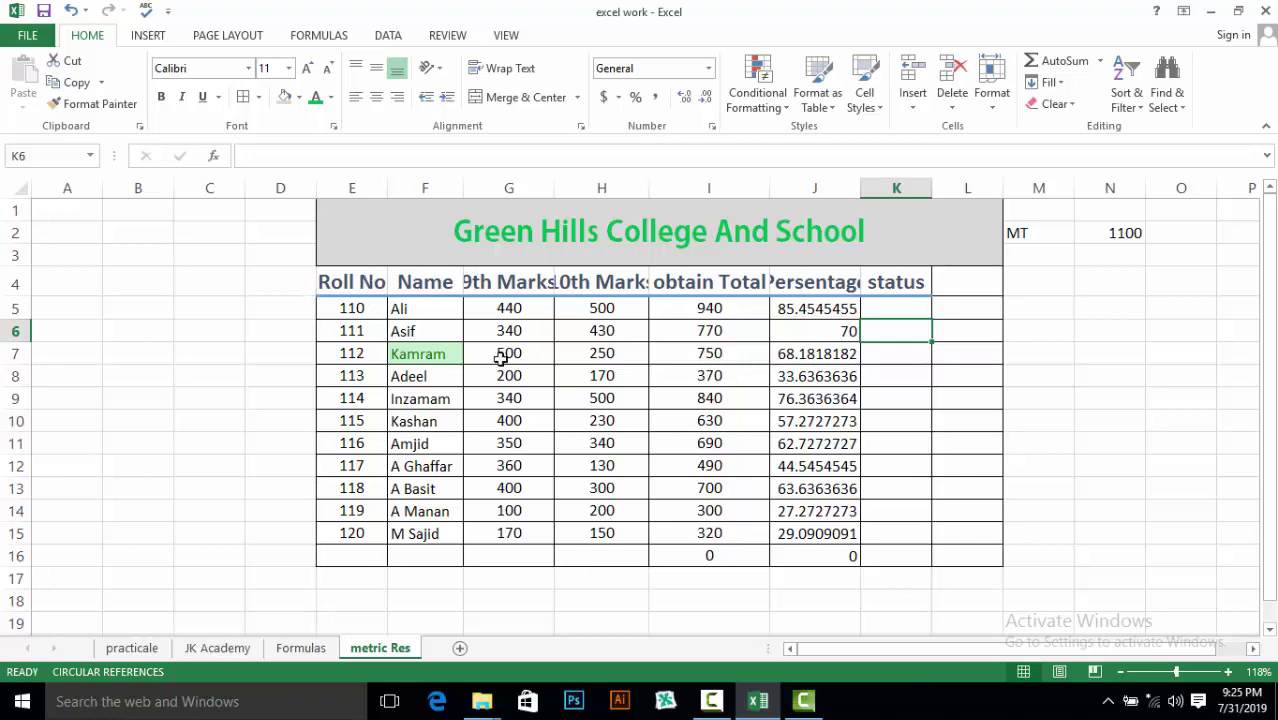
click(860, 100)
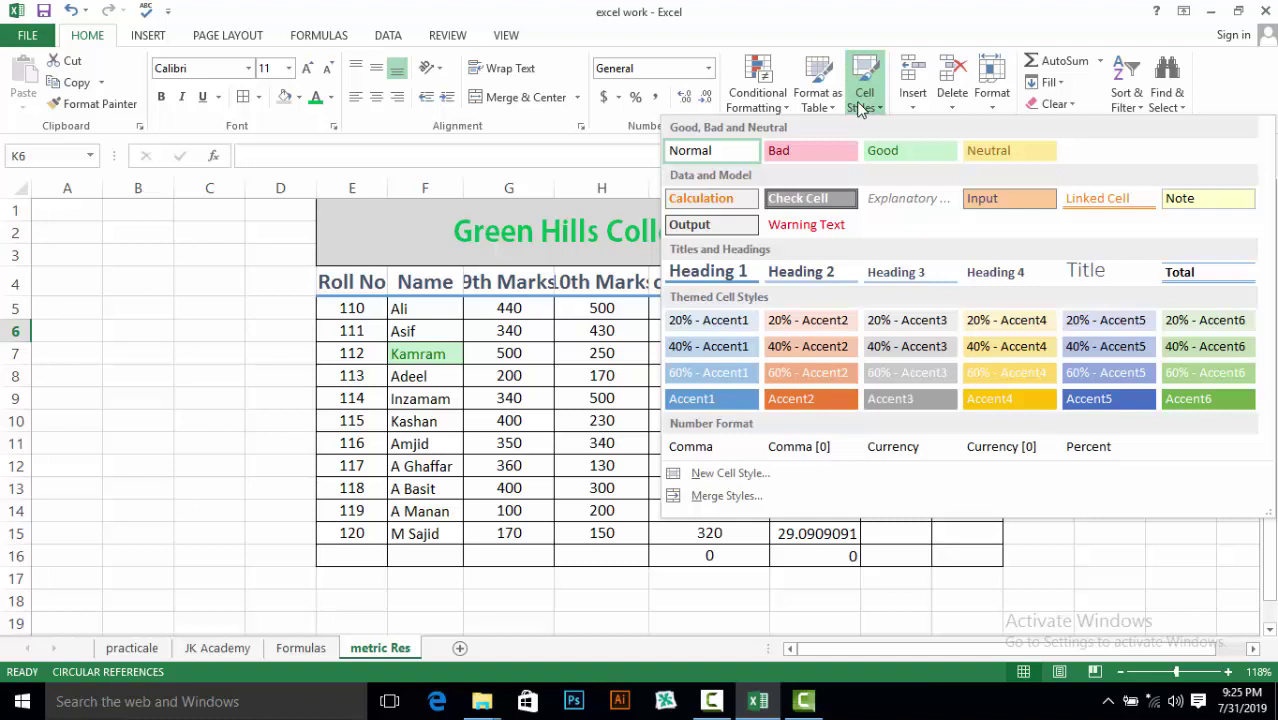
click(398, 378)
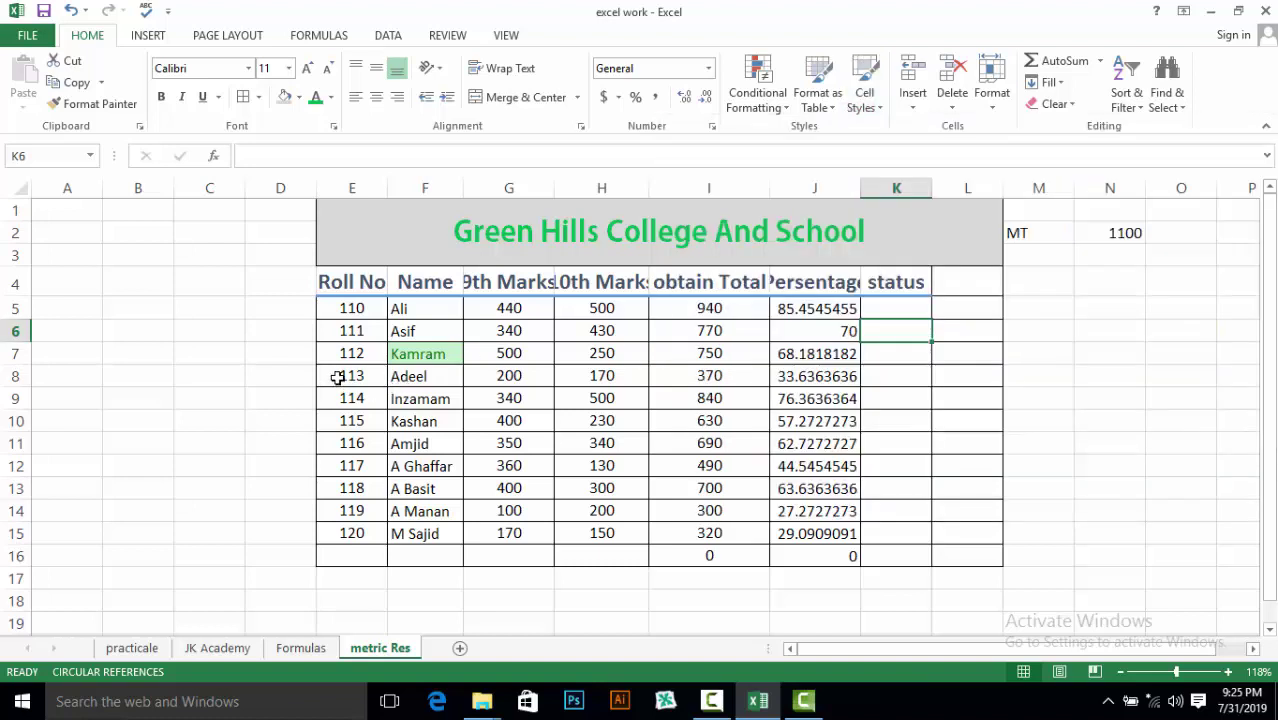
Step: Apply the Bad cell style to the Roll No 113 record, cells E8 through J8
drag(338, 377, 858, 375)
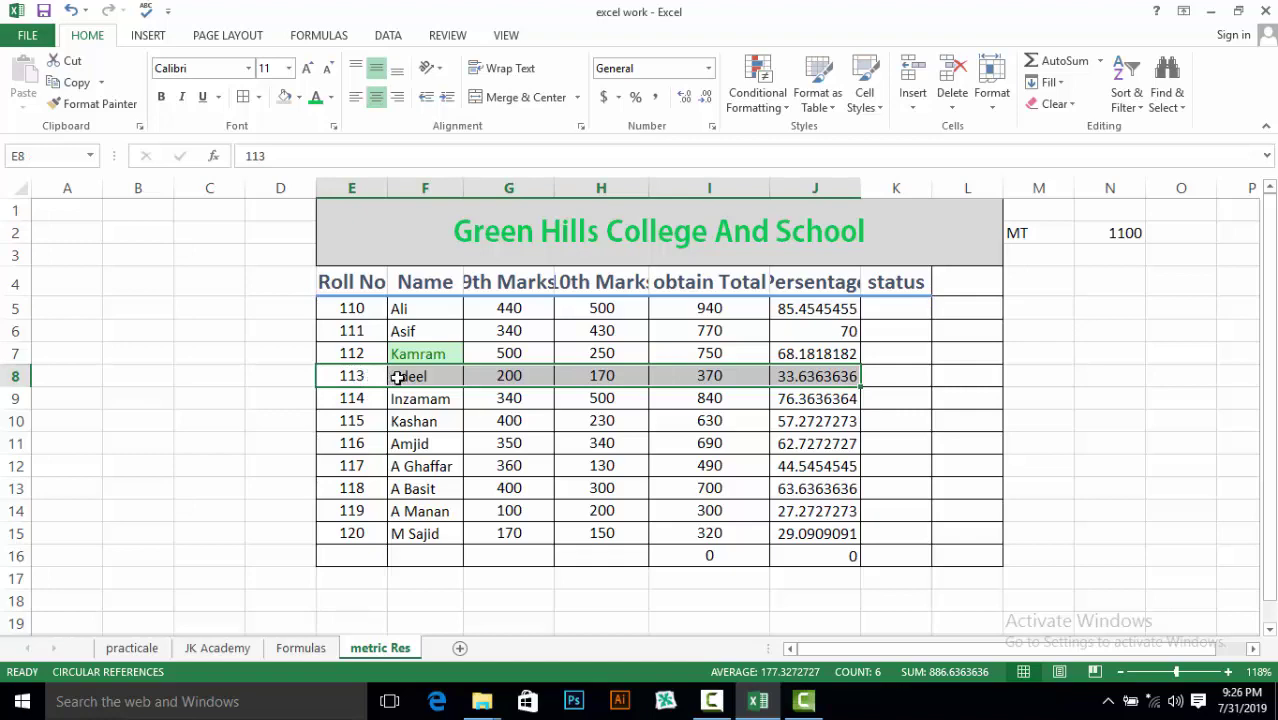
click(862, 101)
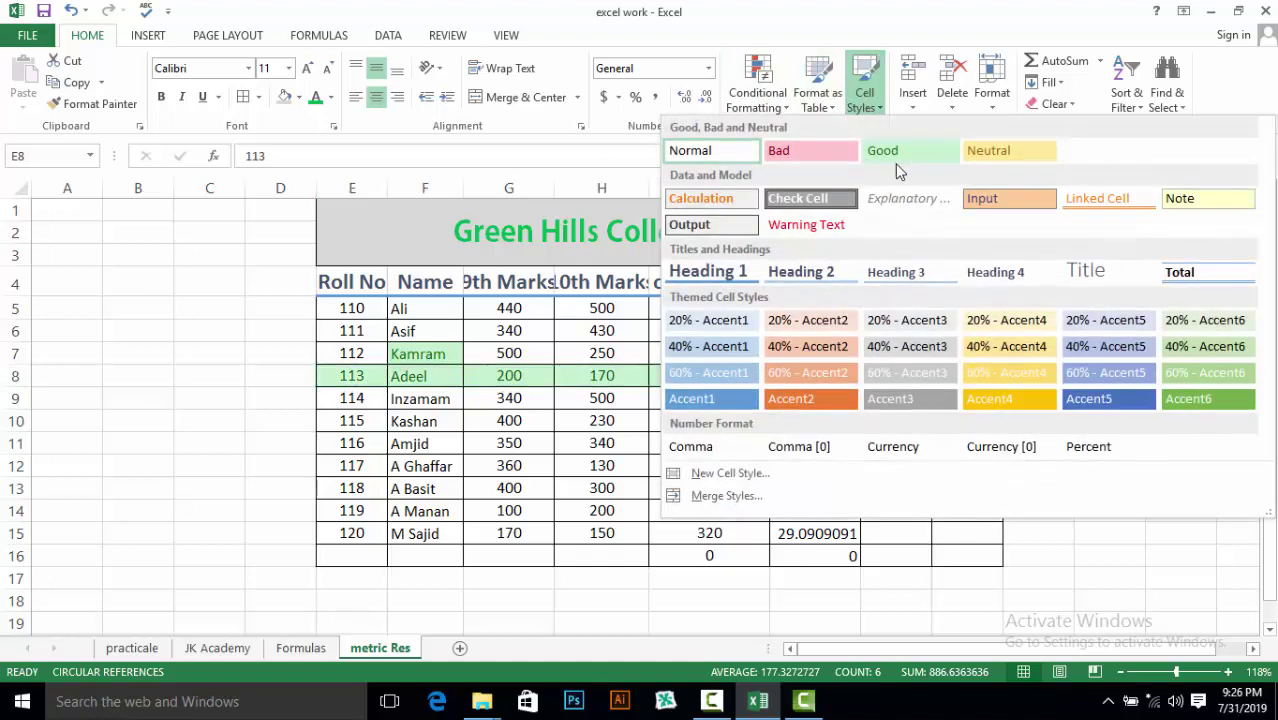
click(835, 158)
click(646, 412)
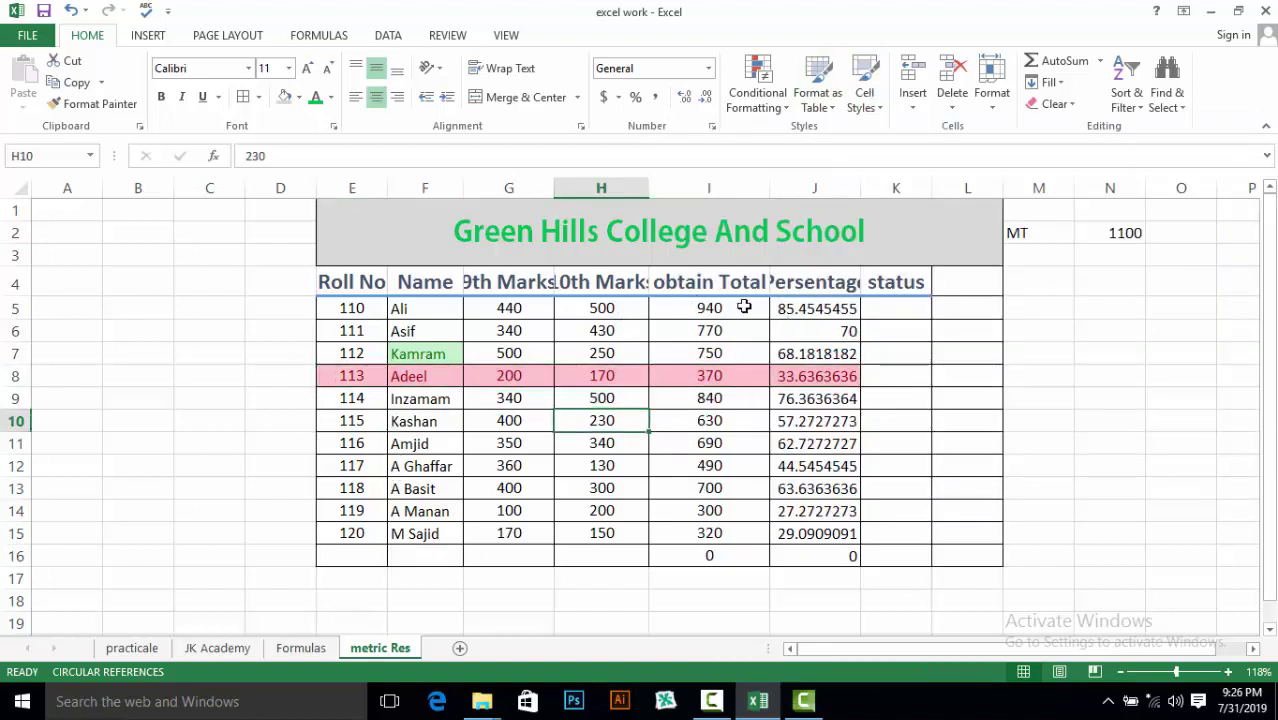
Step: Apply the Accent5 cell style to the percentage column's cells J5 through J16
drag(781, 306, 796, 551)
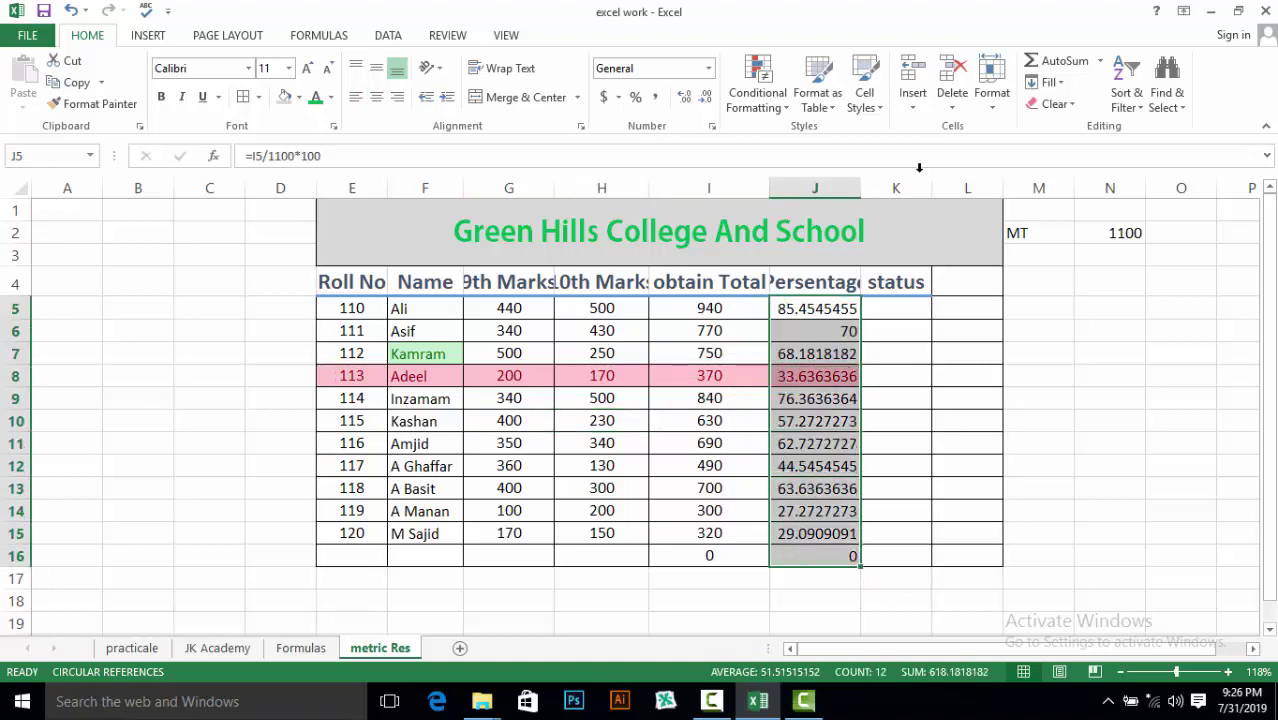
click(864, 92)
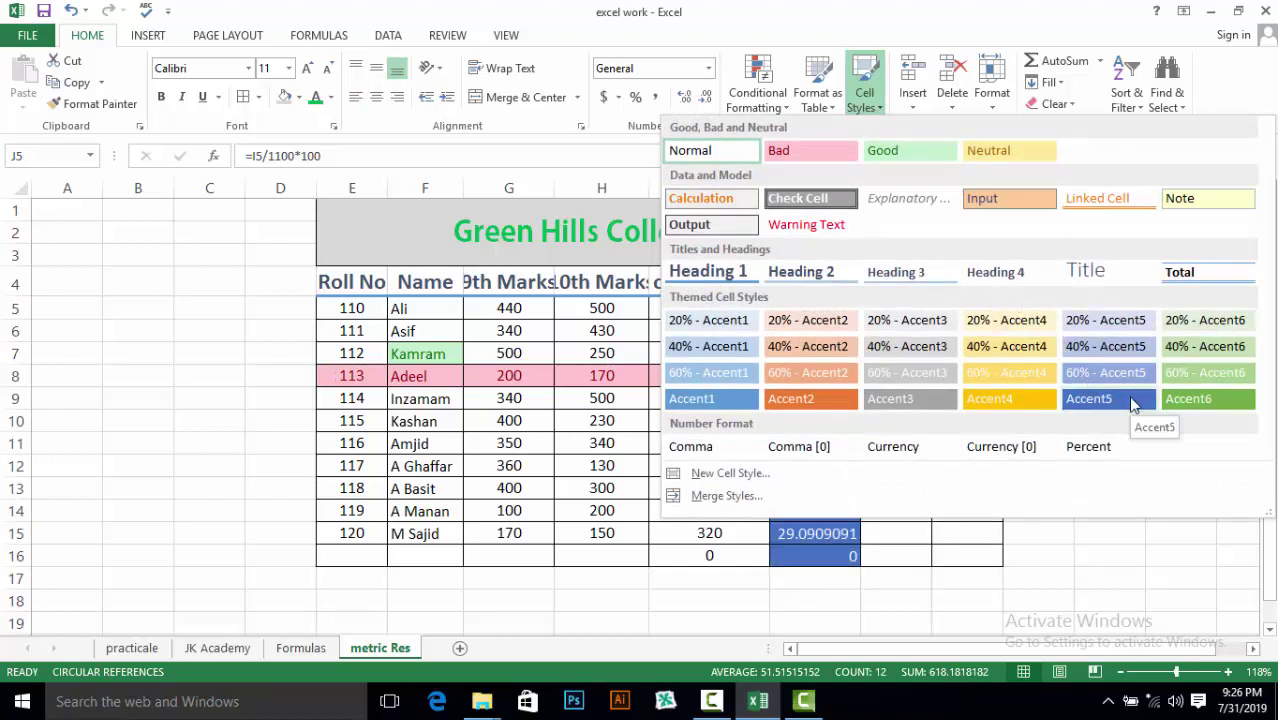
click(1131, 402)
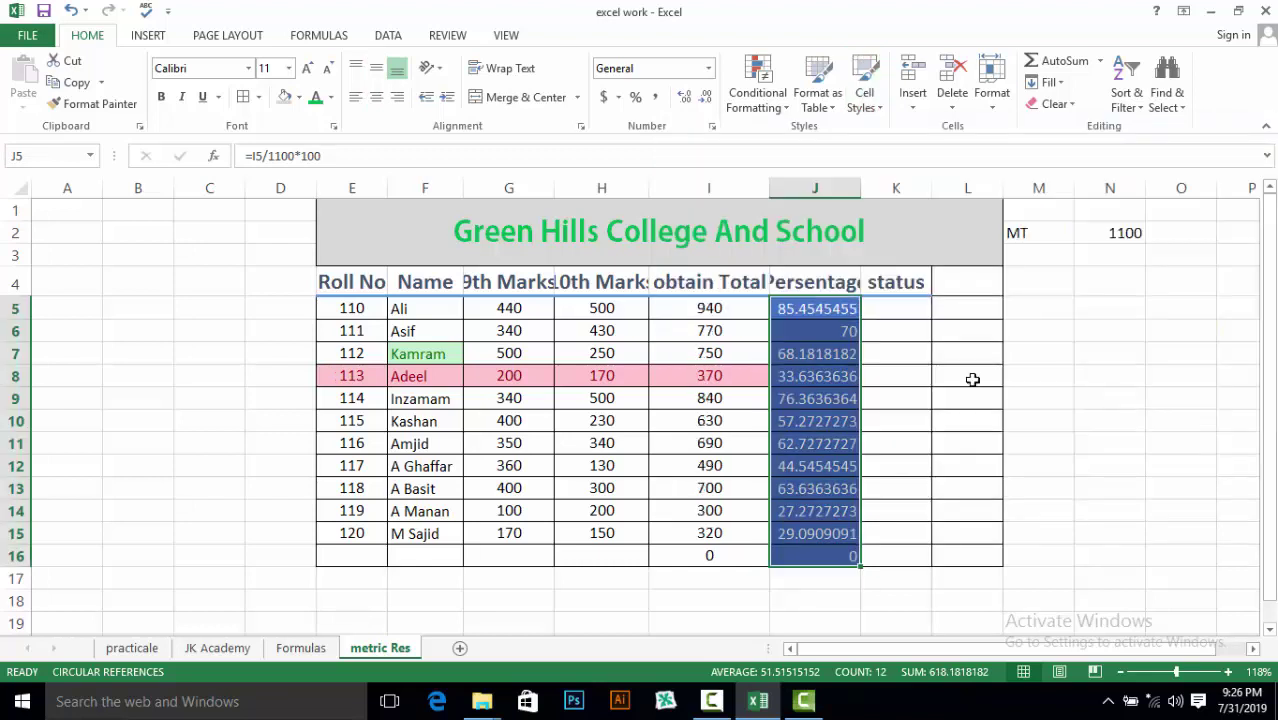
click(847, 337)
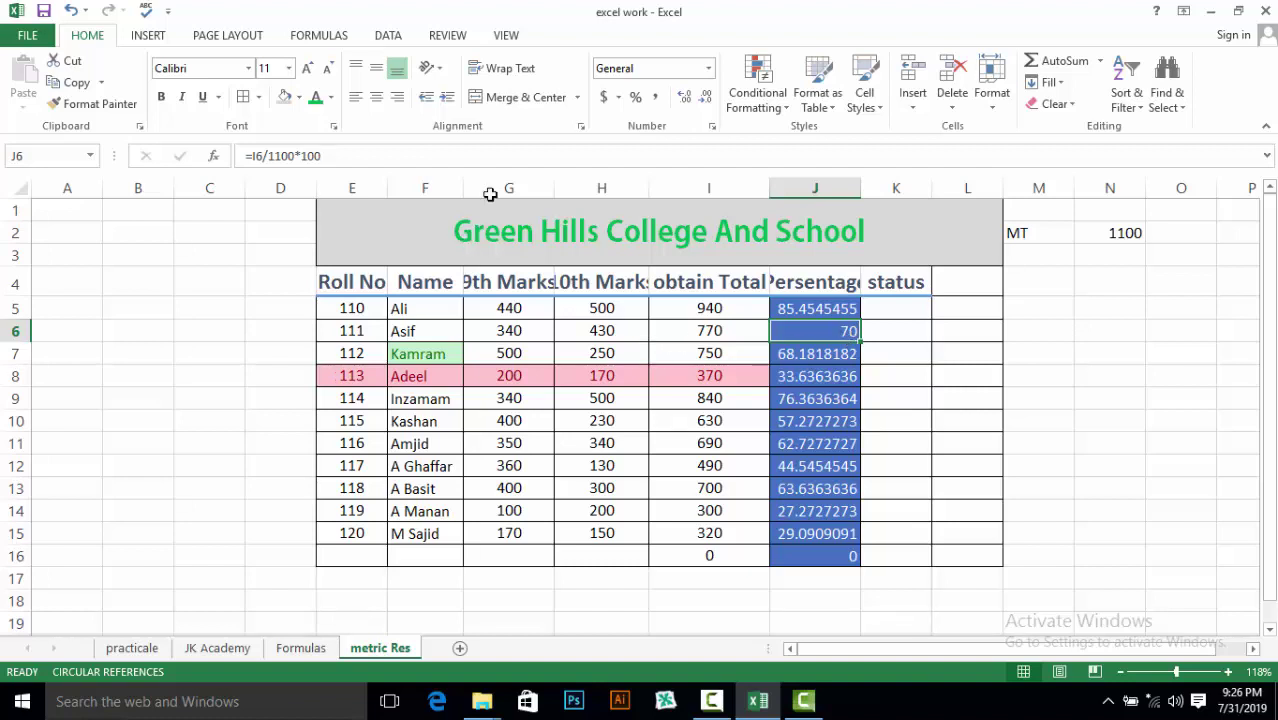
Step: Widen column G slightly so the 9th Marks header fits inside its cell
drag(555, 188, 567, 189)
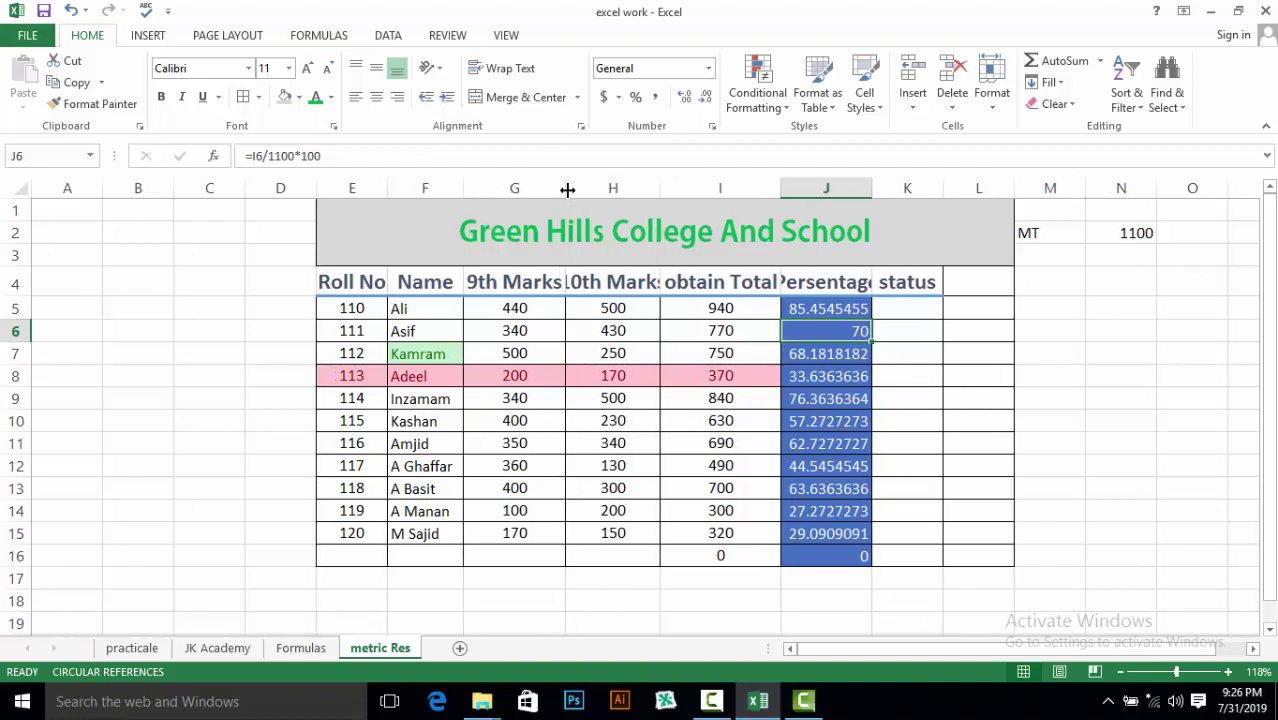